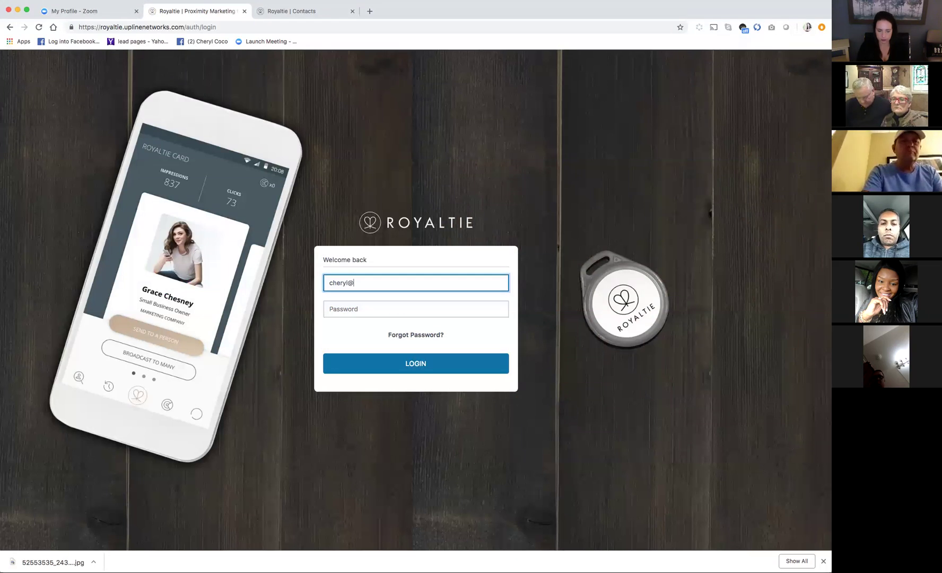
Log in to Royaltie with the account e-mail and password
{"action": "key", "text": "BackSpace"}
{"action": "key", "text": "BackSpace"}
{"action": "type", "text": "yaltie.com"}
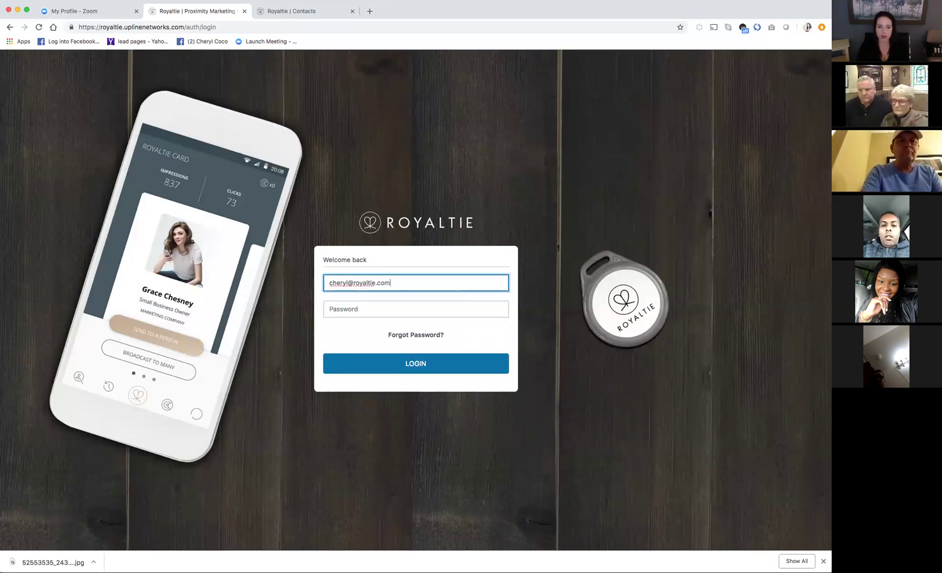
{"action": "key", "text": "Tab"}
{"action": "type", "text": "•••••••"}
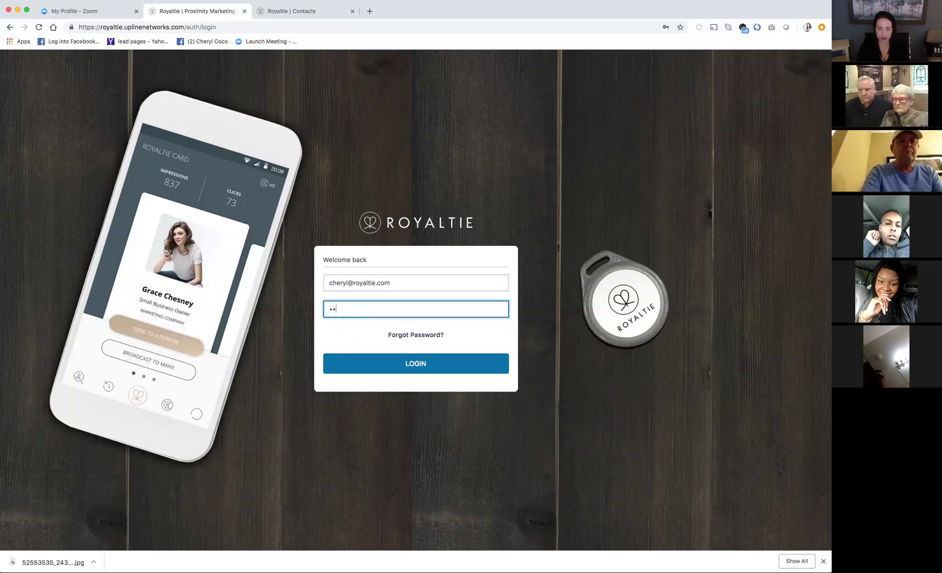
{"action": "key", "text": "Return"}
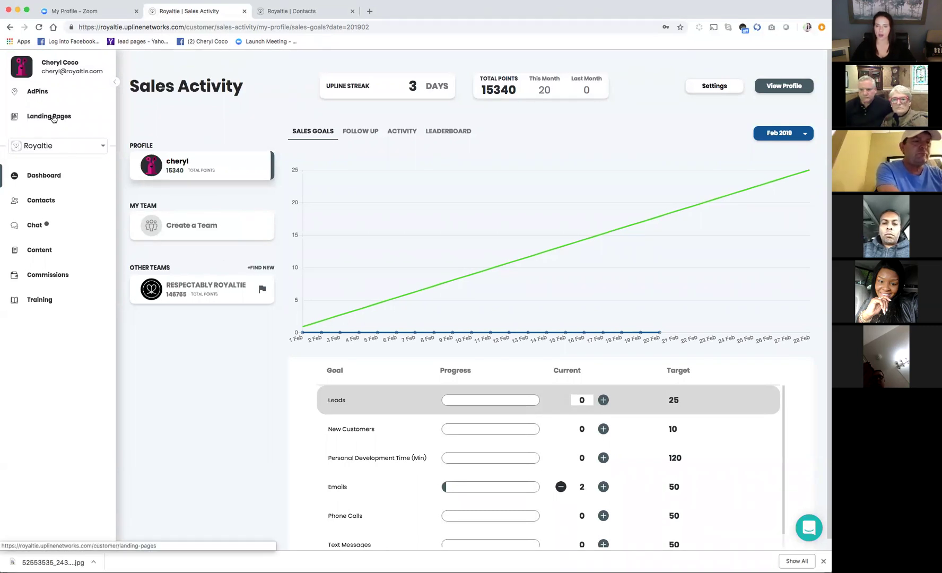
Go to Landing Pages from the left sidebar to see the two existing pages
{"action": "left_click", "coordinate": [54, 116]}
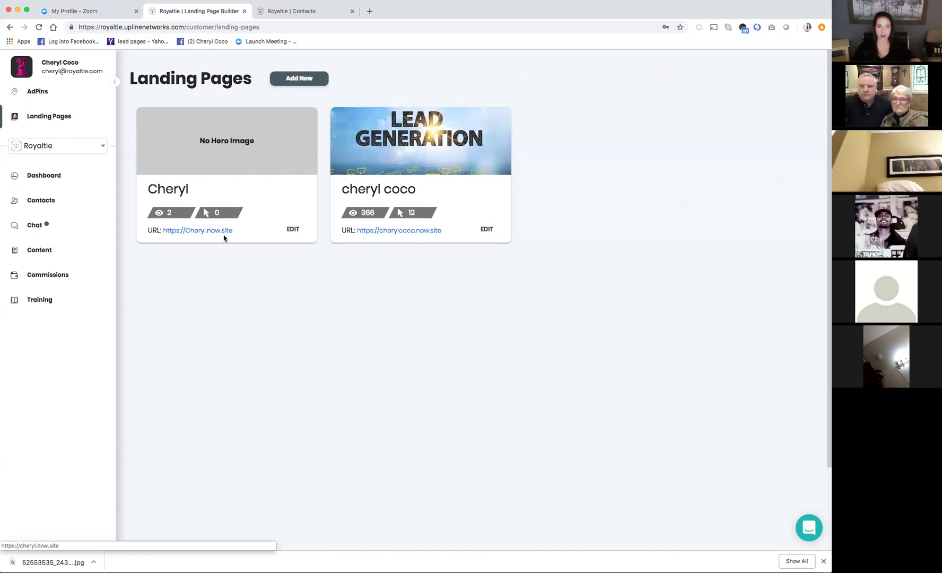
Add a new landing page named Royaltie Training with the page link royaltietraining
{"action": "left_click", "coordinate": [290, 79]}
{"action": "left_click", "coordinate": [93, 103]}
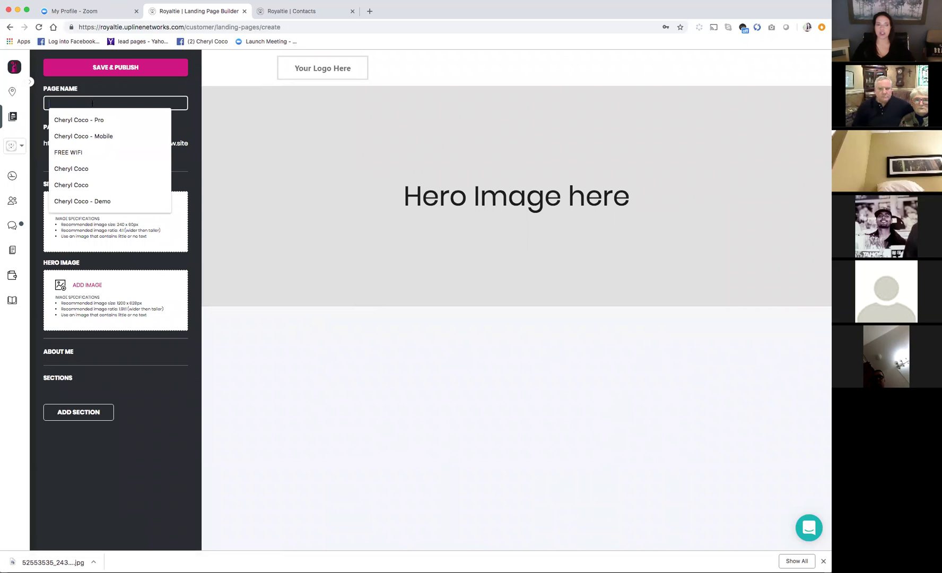
{"action": "left_click", "coordinate": [284, 128]}
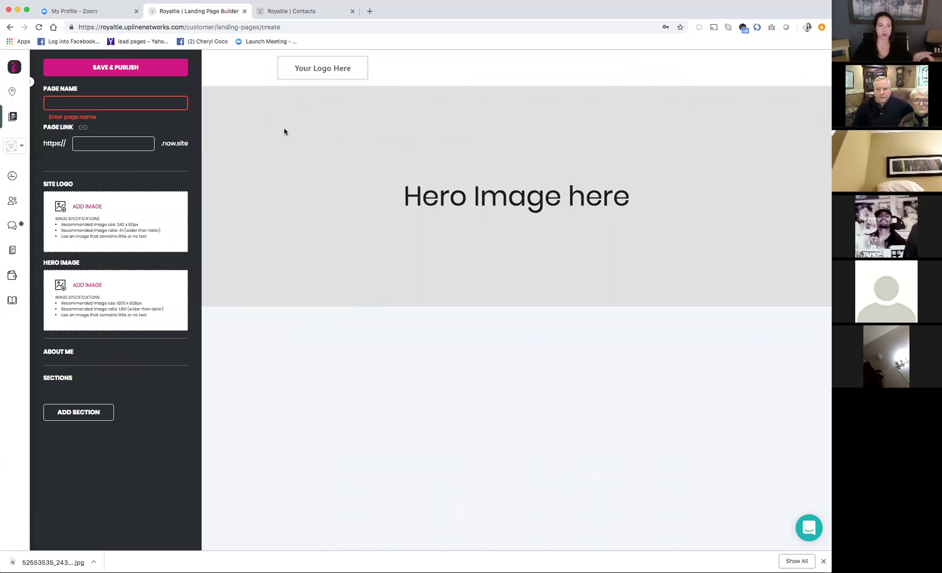
{"action": "left_click", "coordinate": [96, 102]}
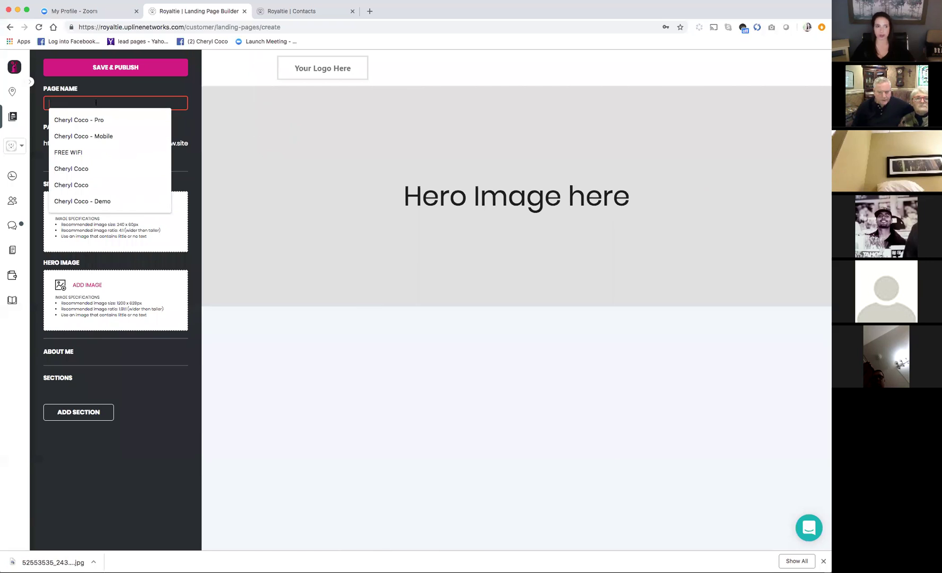
{"action": "type", "text": "Royl"}
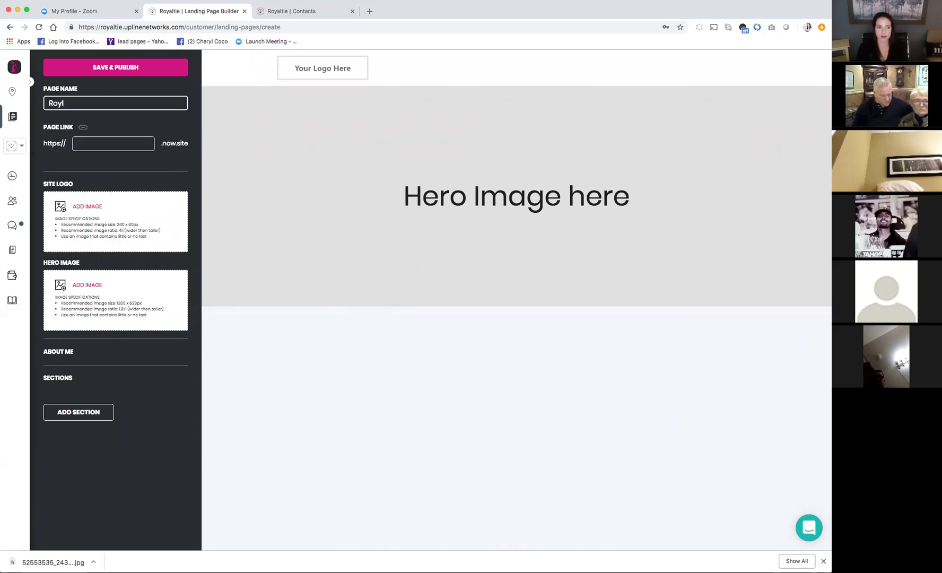
{"action": "type", "text": "altie Training"}
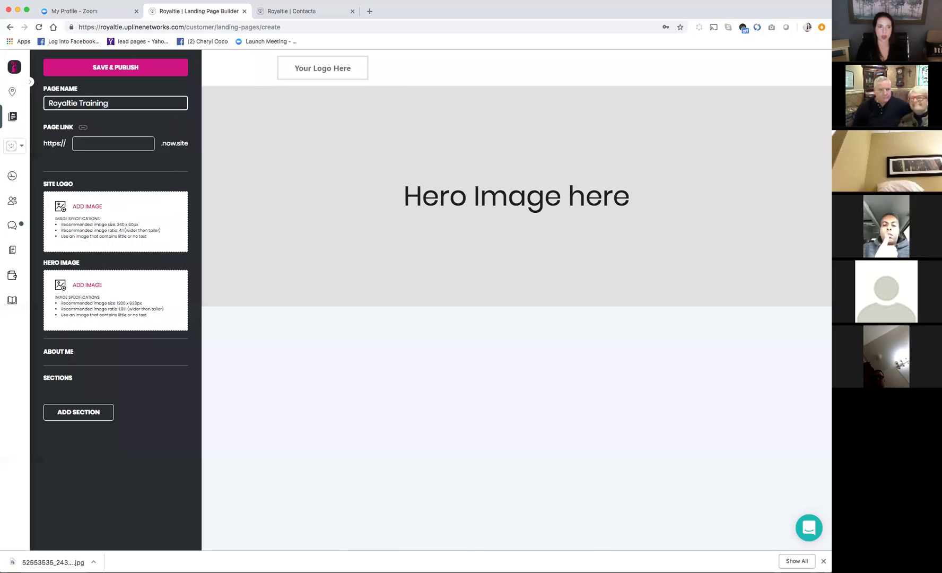
{"action": "left_click", "coordinate": [95, 144]}
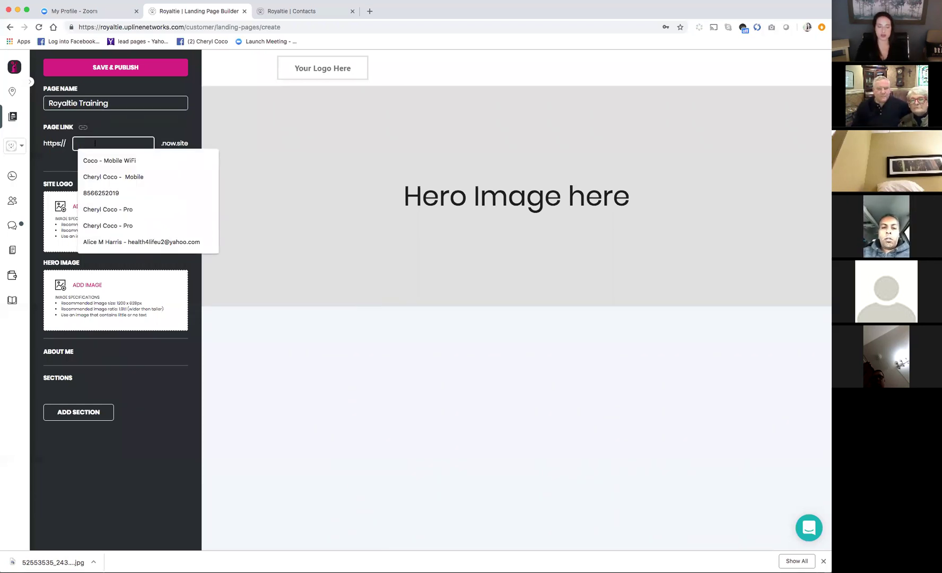
{"action": "type", "text": "royaltietrai"}
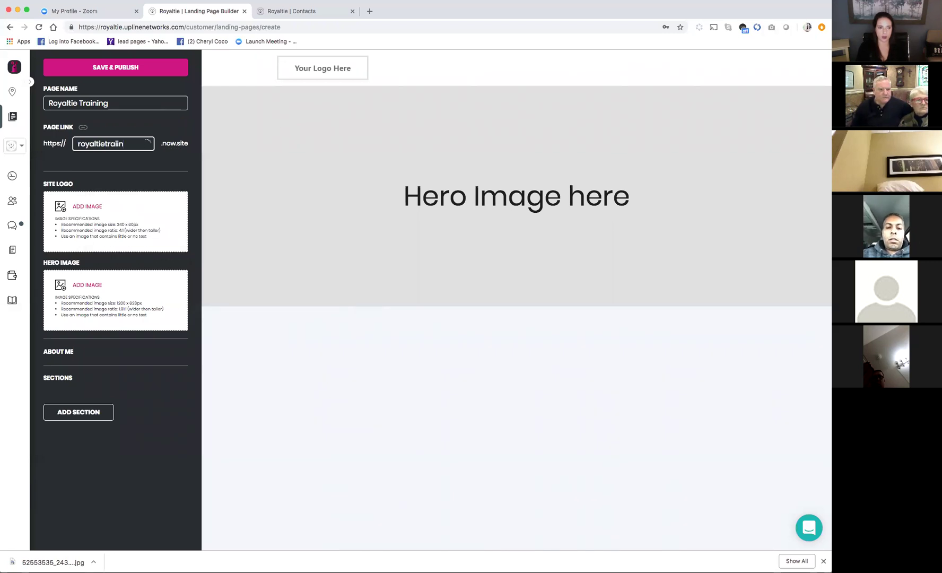
{"action": "type", "text": "ning"}
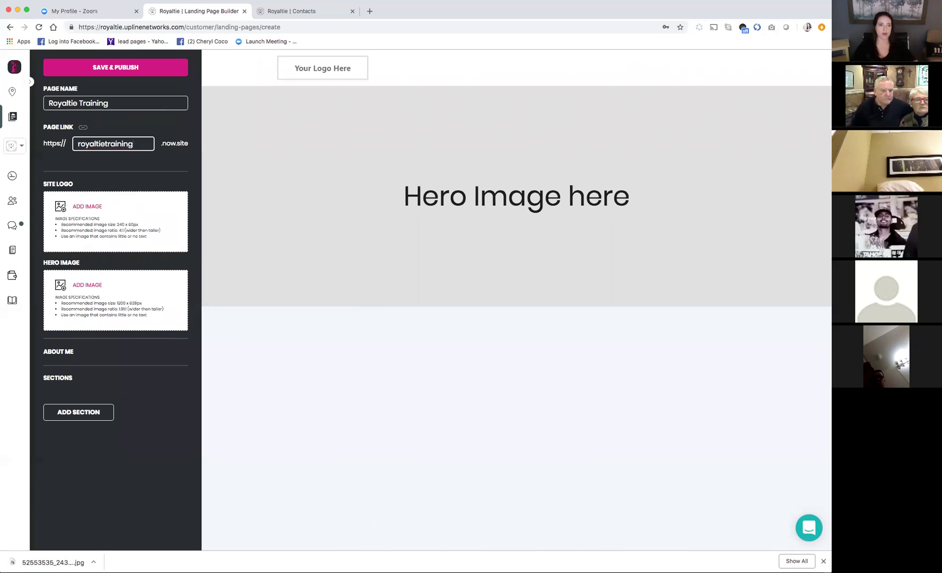
{"action": "left_click", "coordinate": [107, 164]}
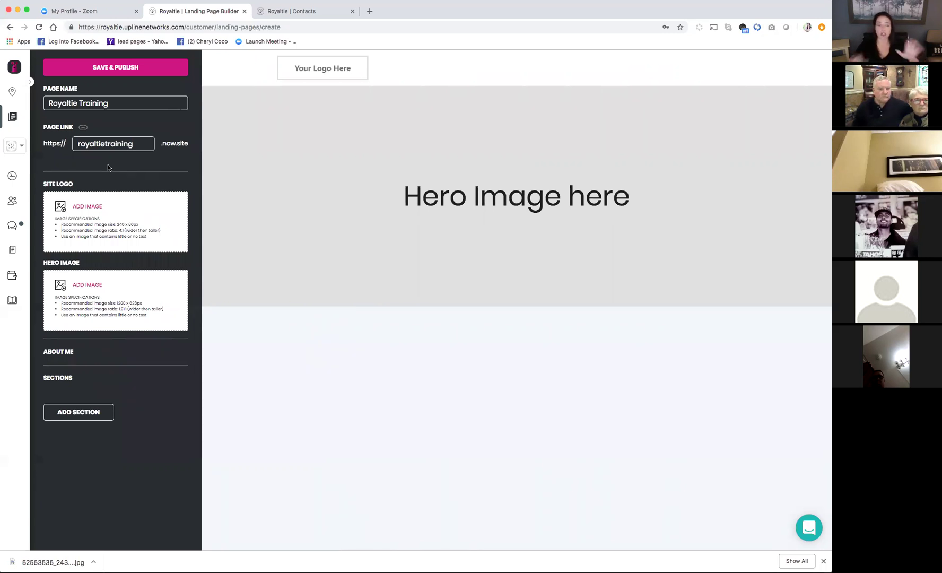
Save and publish Royaltie Training, return to the Landing Pages list, and reopen it for editing
{"action": "left_click", "coordinate": [131, 69]}
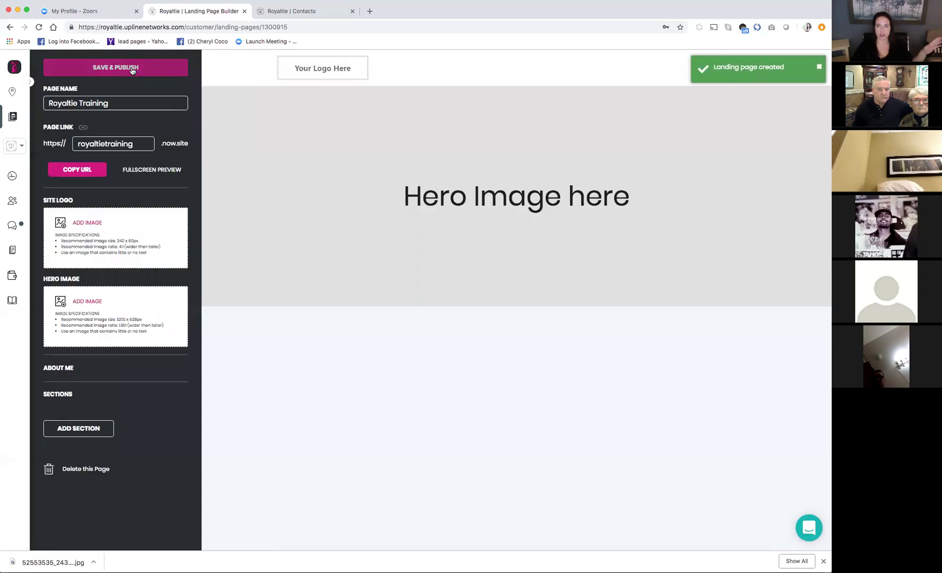
{"action": "left_click", "coordinate": [134, 143]}
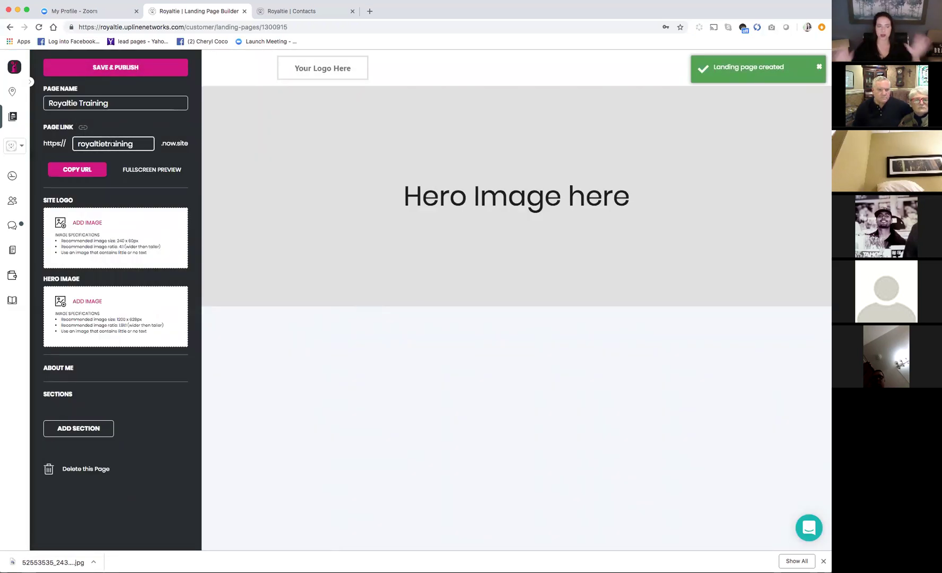
{"action": "left_click", "coordinate": [30, 82]}
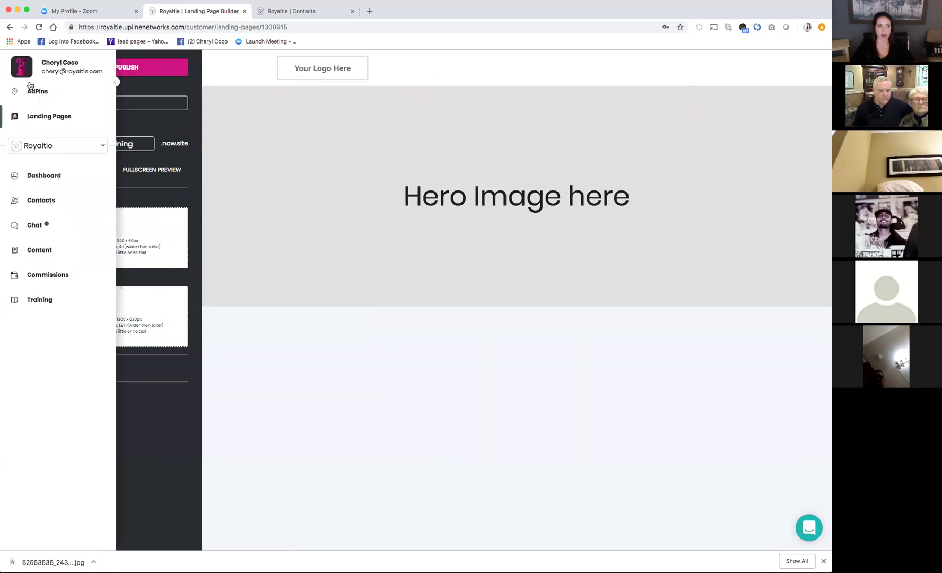
{"action": "left_click", "coordinate": [68, 114]}
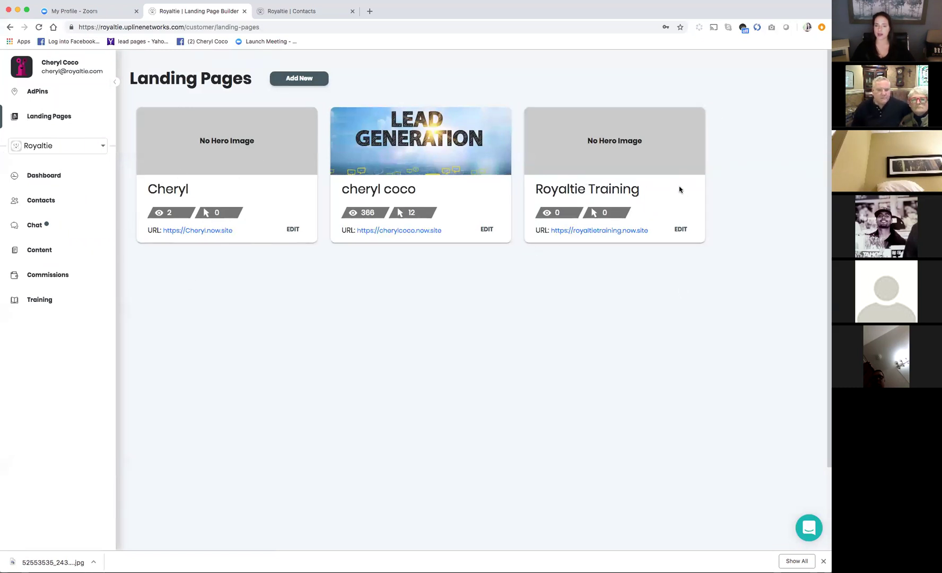
{"action": "left_click", "coordinate": [682, 230]}
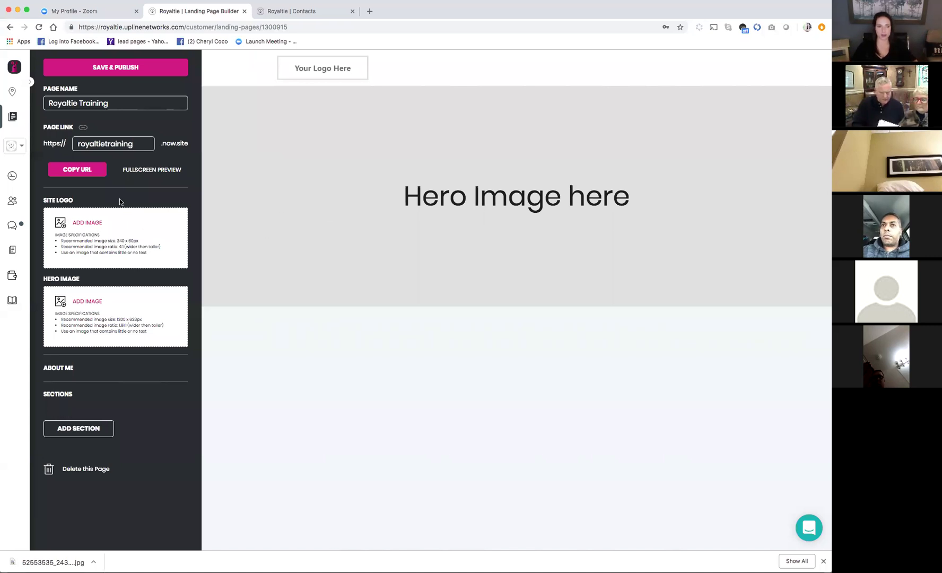
Bring up the Desktop file chooser to pick the site logo image
{"action": "left_click", "coordinate": [104, 237]}
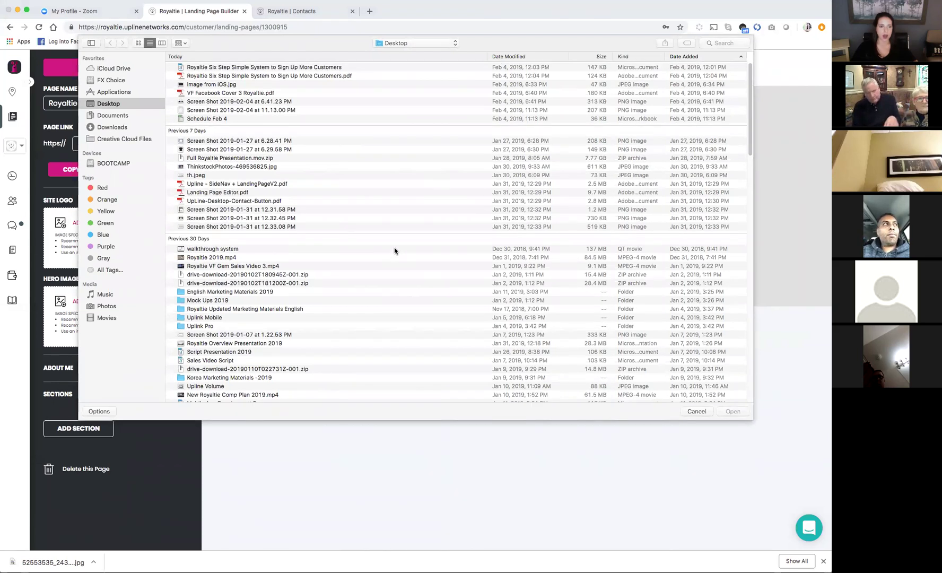
Upload borrito.jpg as the site logo, adjusting the crop area before confirming
{"action": "scroll", "coordinate": [394, 248], "scroll_direction": "down", "scroll_amount": 5}
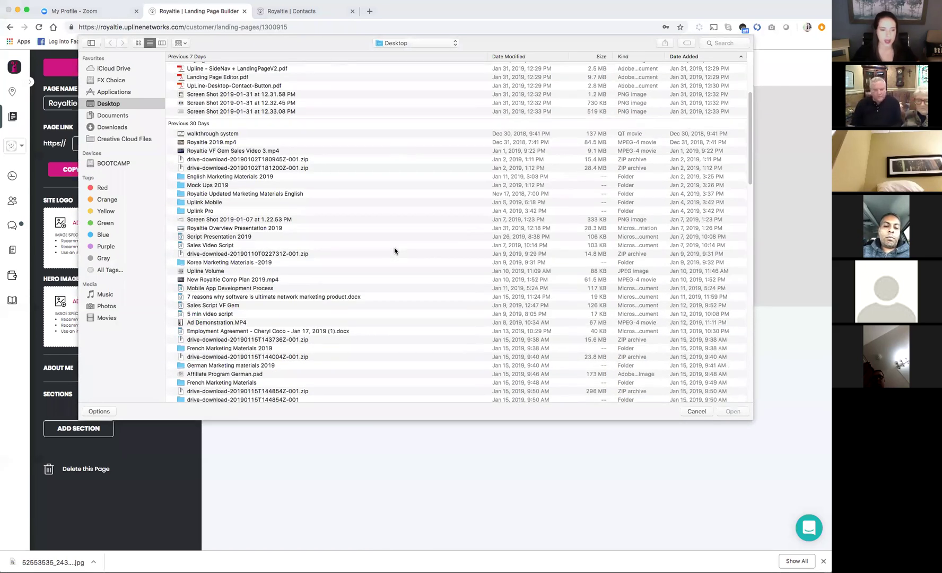
{"action": "scroll", "coordinate": [394, 250], "scroll_direction": "up", "scroll_amount": 5}
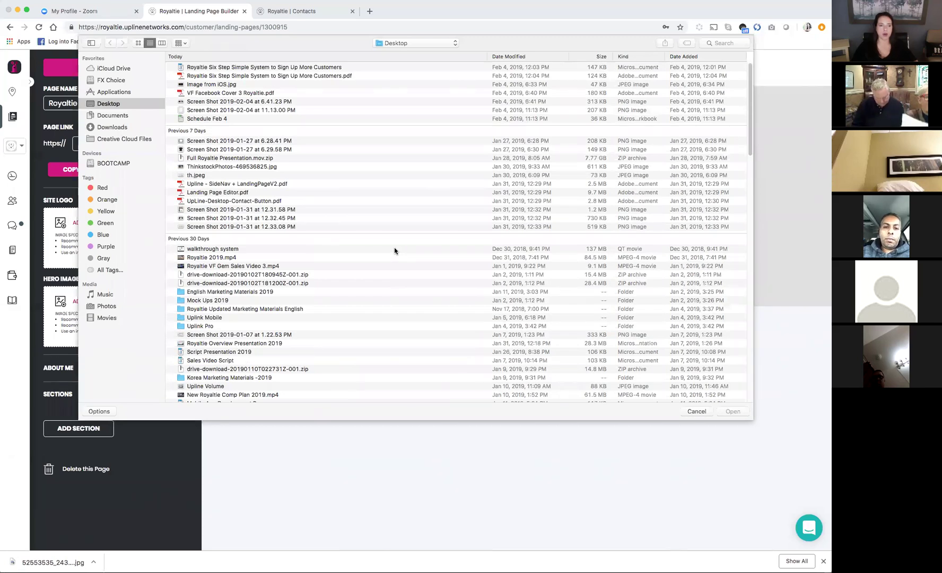
{"action": "scroll", "coordinate": [394, 249], "scroll_direction": "down", "scroll_amount": 4}
{"action": "scroll", "coordinate": [395, 250], "scroll_direction": "down", "scroll_amount": 12}
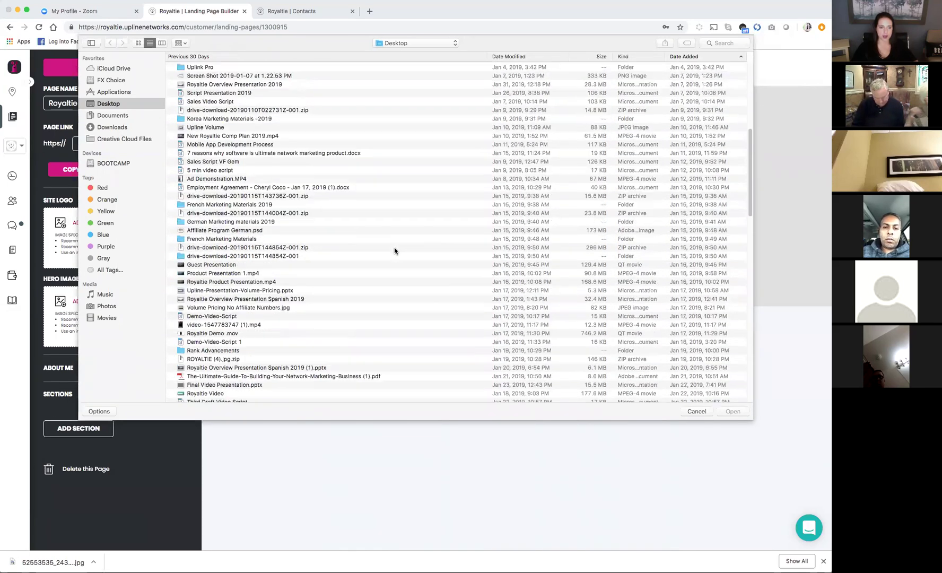
{"action": "scroll", "coordinate": [394, 249], "scroll_direction": "down", "scroll_amount": 1}
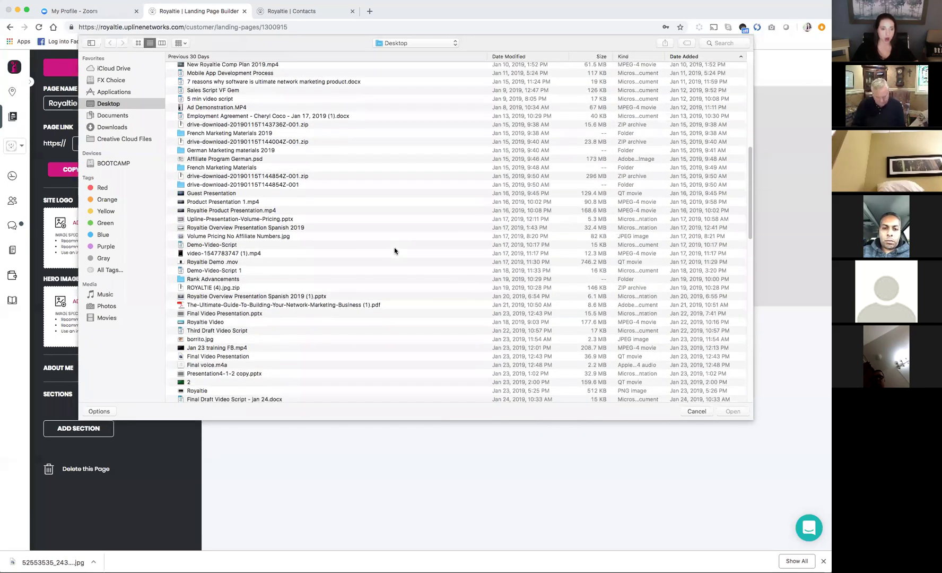
{"action": "double_click", "coordinate": [202, 341]}
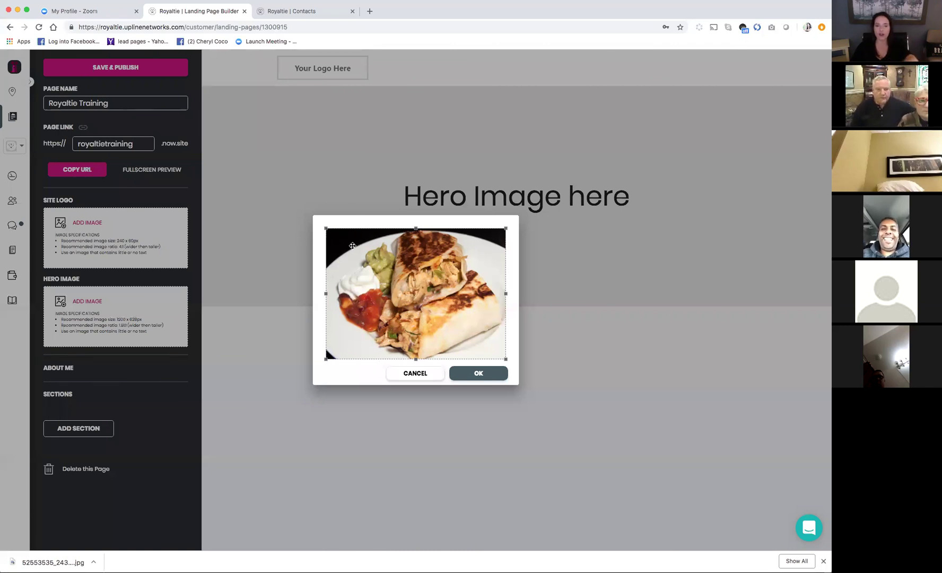
{"action": "mouse_move", "coordinate": [416, 229]}
{"action": "left_mouse_down"}
{"action": "mouse_move", "coordinate": [419, 276]}
{"action": "mouse_move", "coordinate": [424, 222]}
{"action": "left_mouse_up"}
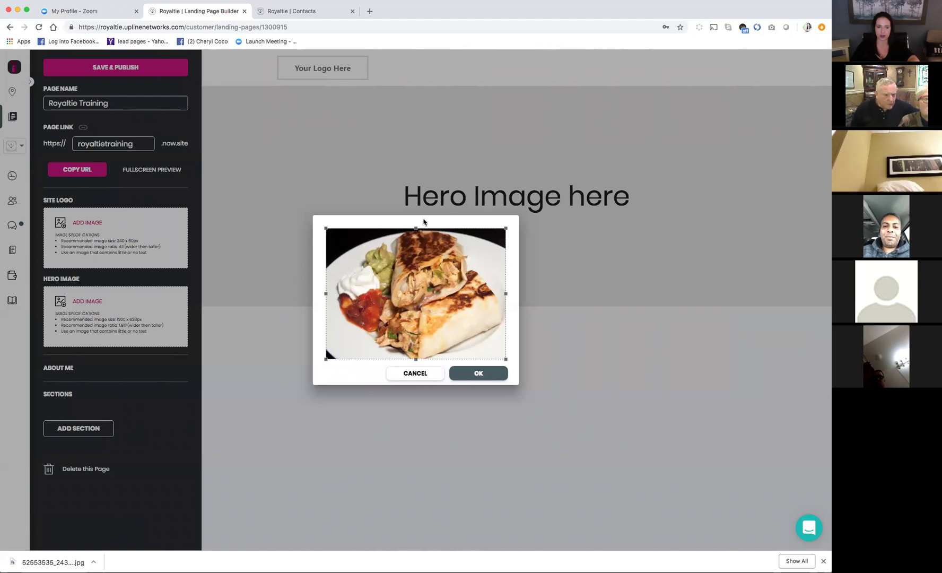
{"action": "left_click", "coordinate": [481, 373]}
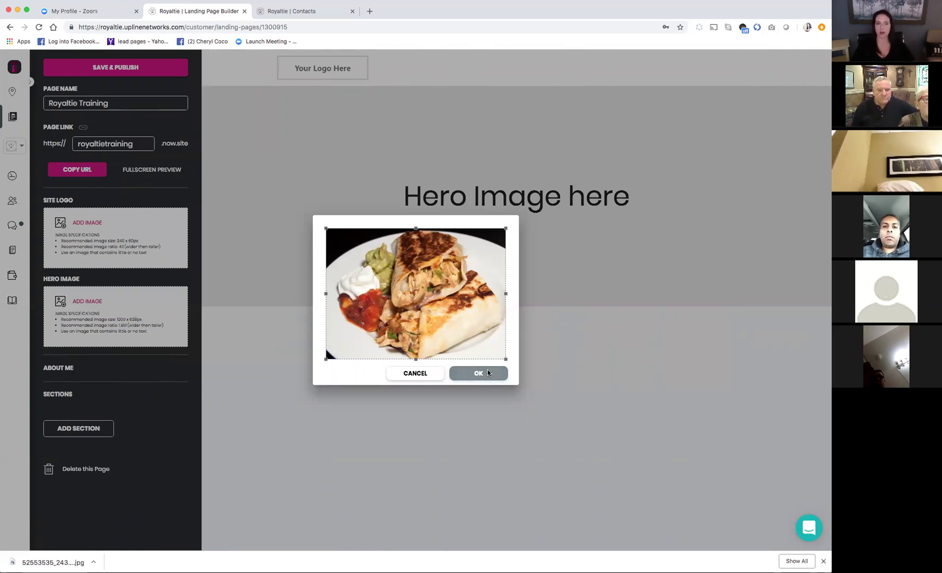
{"action": "left_click", "coordinate": [488, 371]}
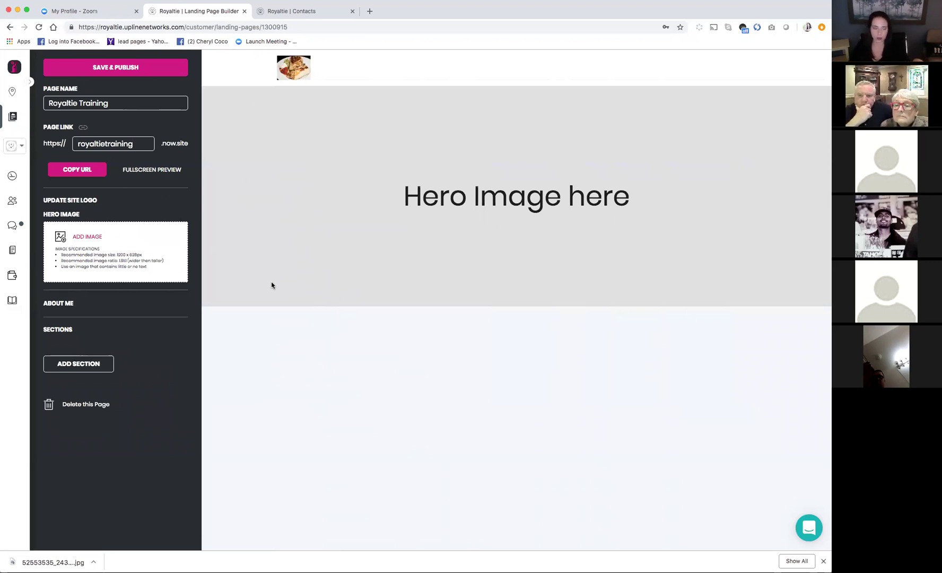
Load the ThinkstockPhotos training picture as the hero image and move its crop to the top
{"action": "left_click", "coordinate": [105, 255]}
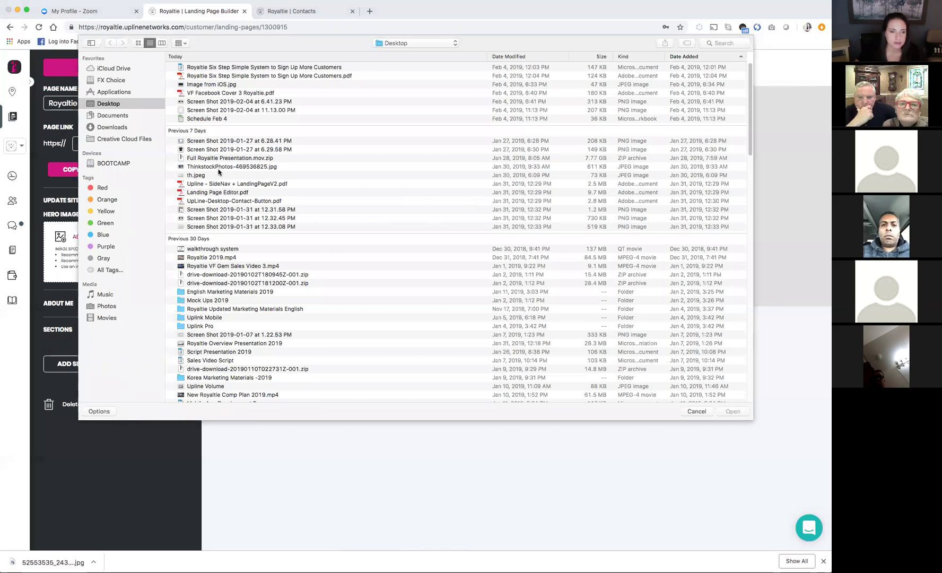
{"action": "double_click", "coordinate": [218, 170]}
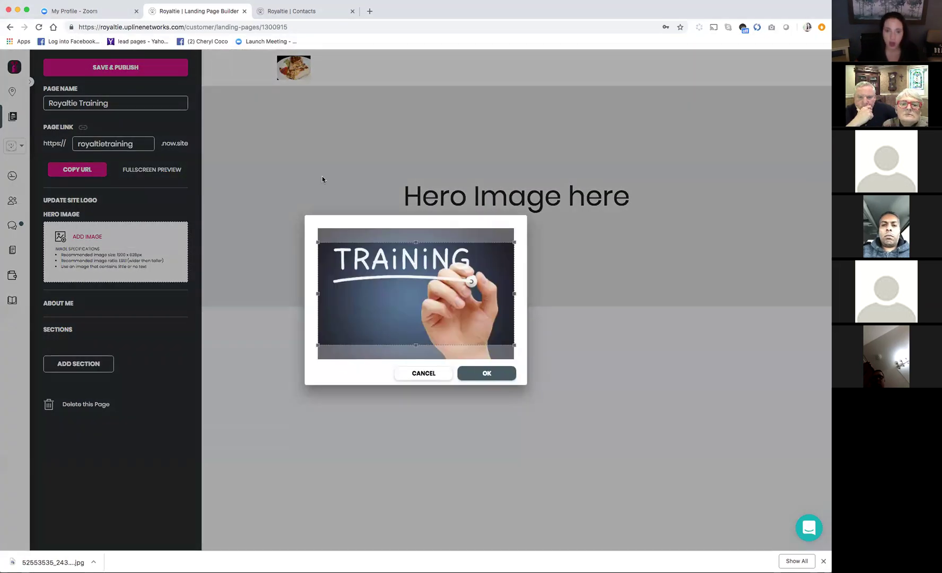
{"action": "left_click_drag", "start_coordinate": [381, 259], "coordinate": [383, 243]}
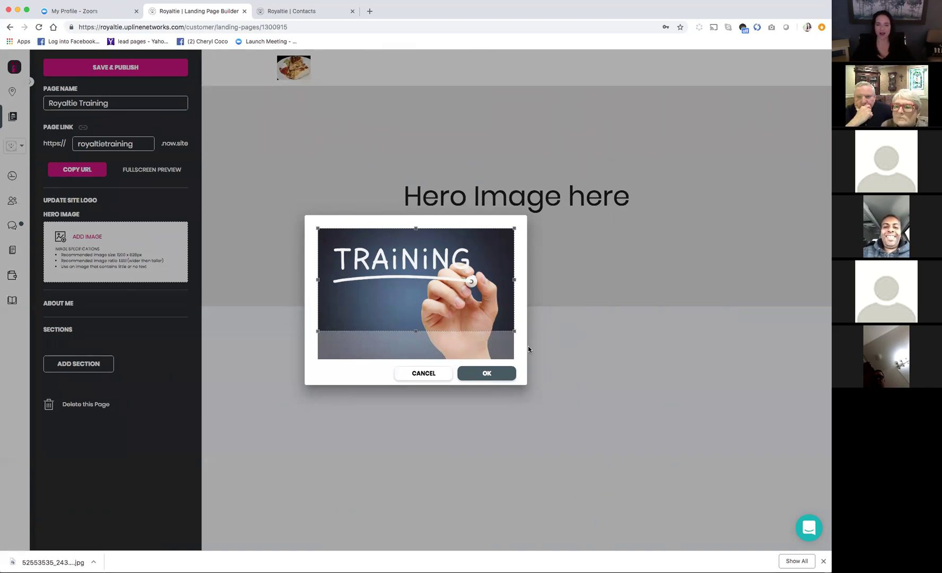
Confirm the crop so the training photo becomes the hero banner
{"action": "left_click", "coordinate": [490, 373]}
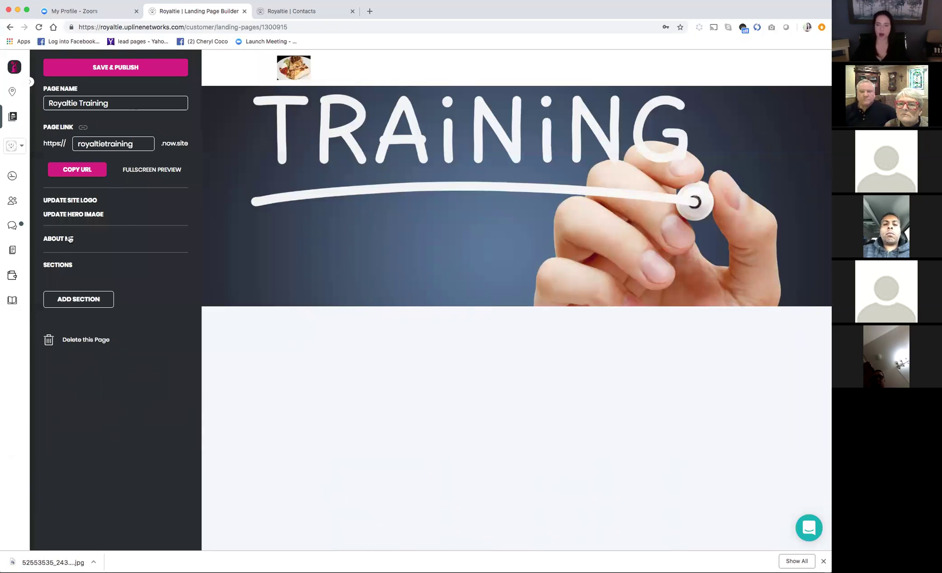
Open About Me and autofill the owner's name and contact details from a saved profile
{"action": "left_click", "coordinate": [69, 240]}
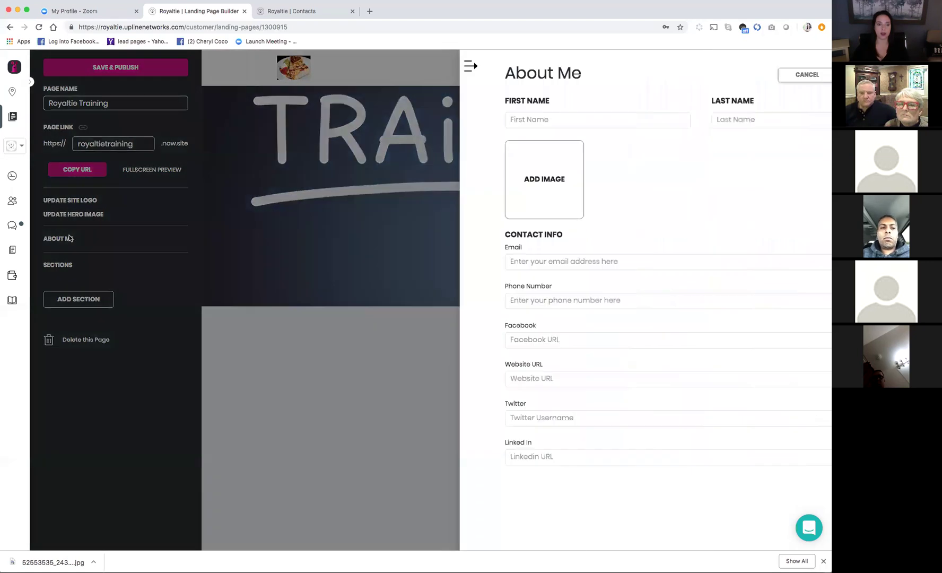
{"action": "left_click", "coordinate": [423, 115]}
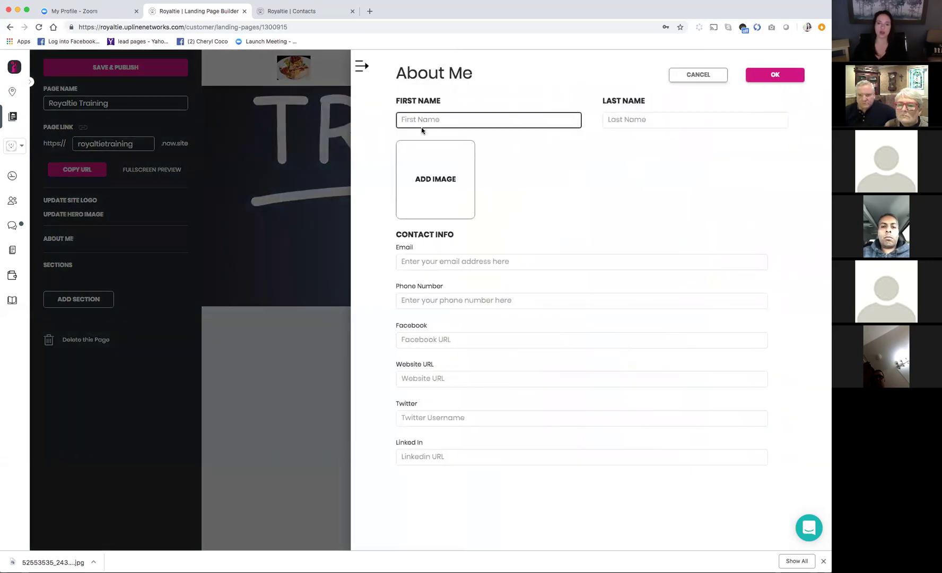
{"action": "left_click", "coordinate": [699, 119]}
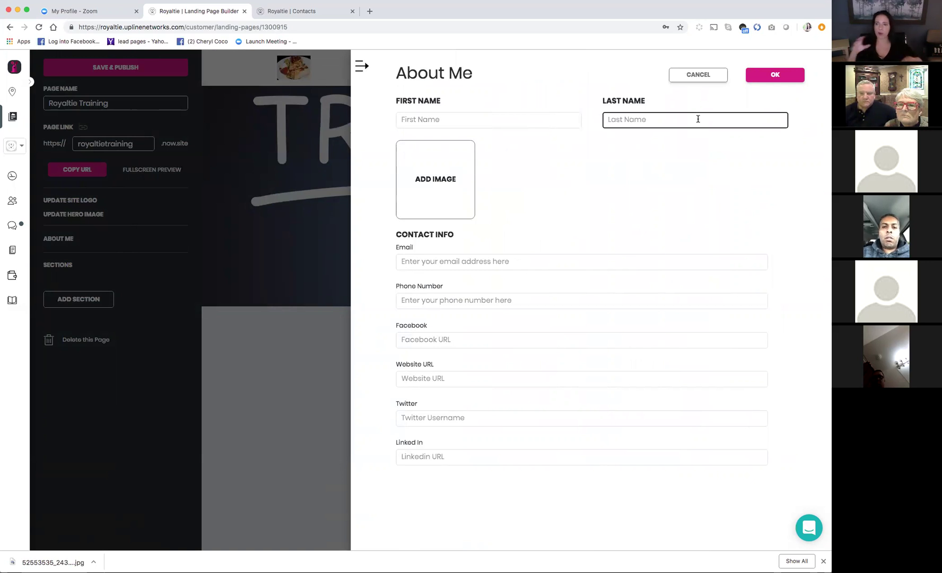
{"action": "left_click", "coordinate": [571, 122]}
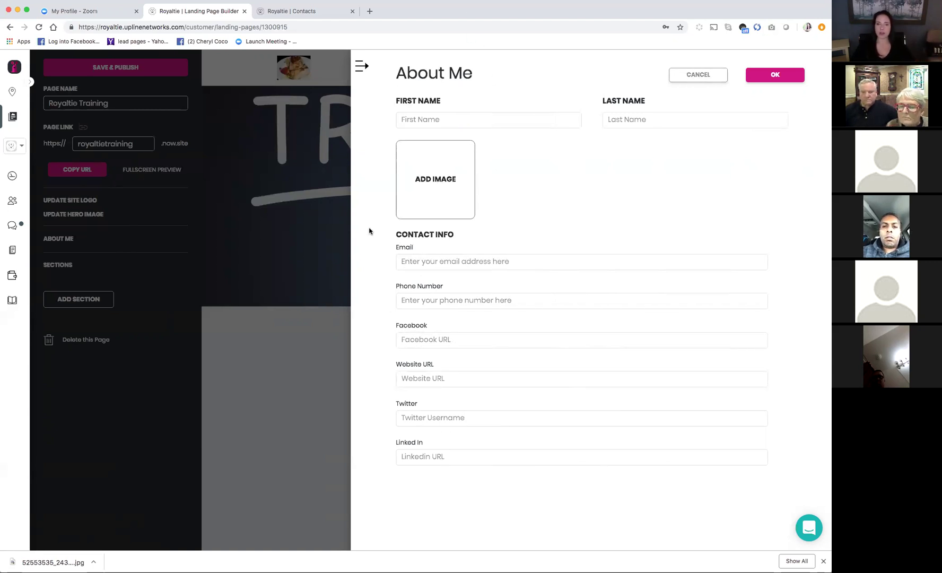
{"action": "left_click", "coordinate": [458, 119]}
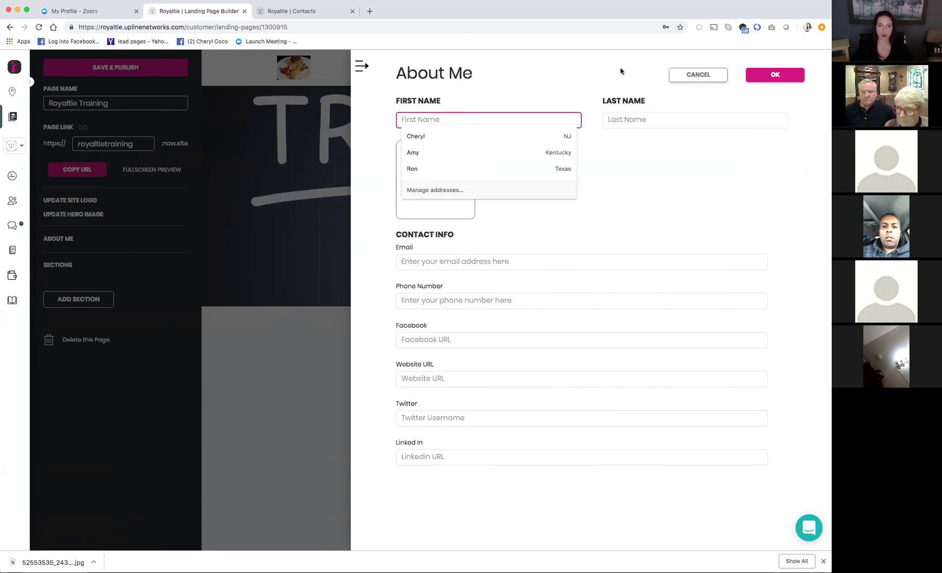
{"action": "left_click", "coordinate": [439, 137]}
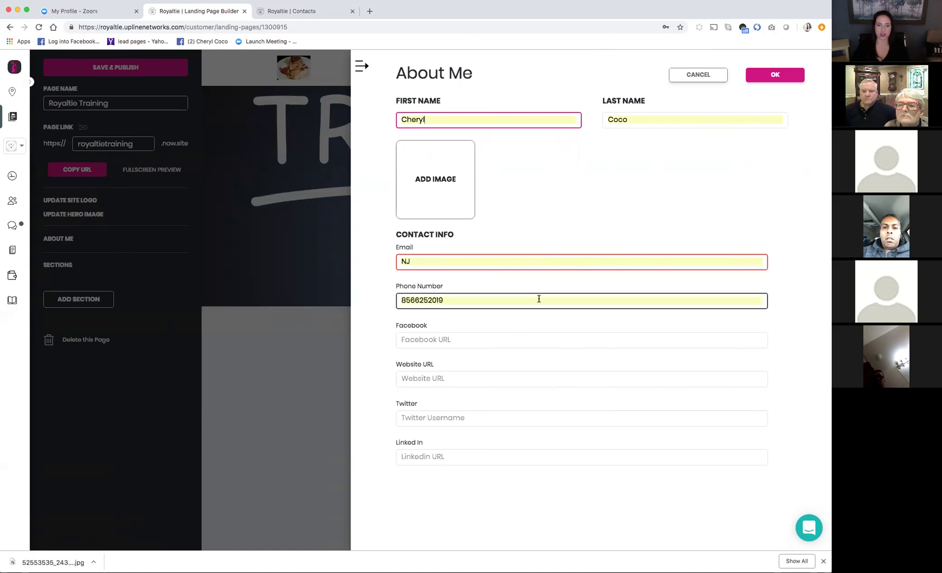
{"action": "left_click", "coordinate": [463, 335]}
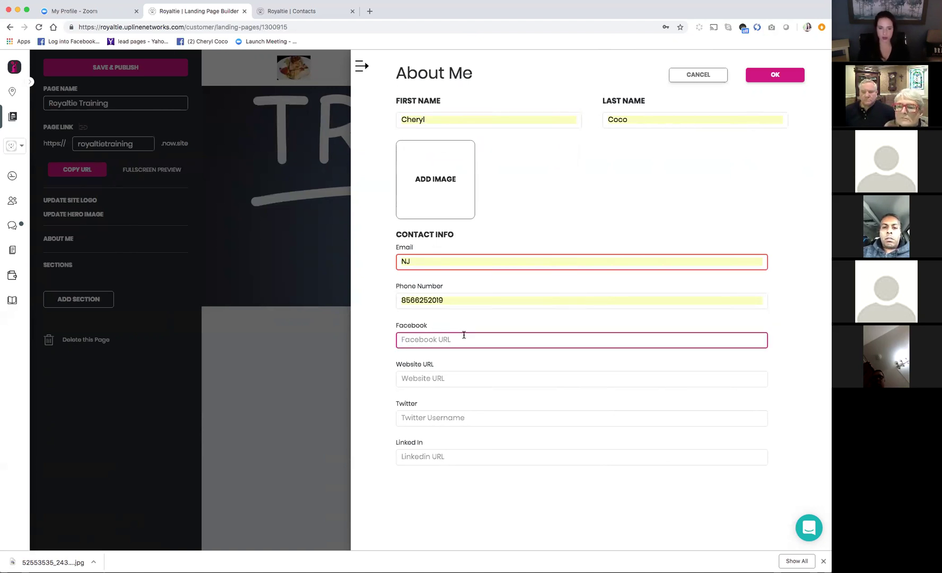
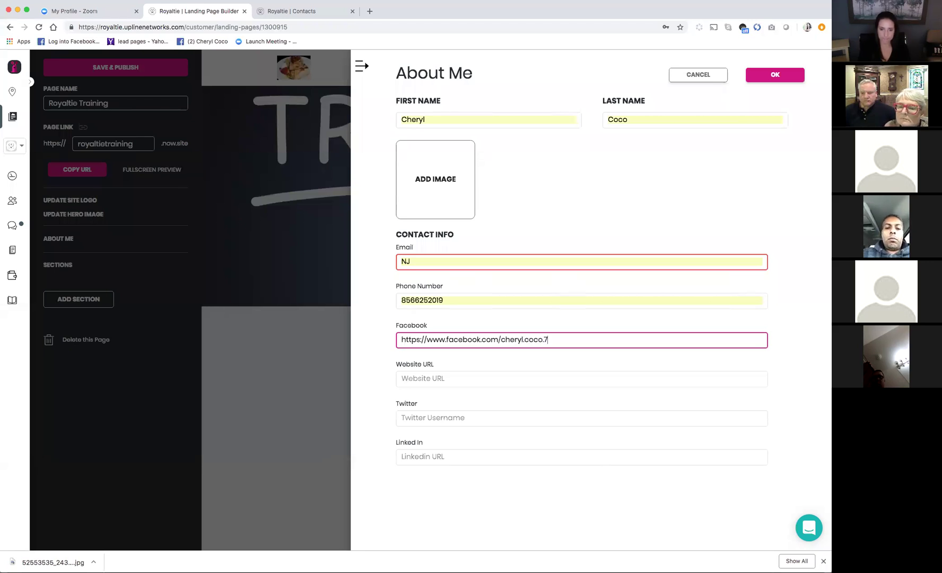
{"action": "left_click", "coordinate": [443, 379]}
{"action": "type", "text": "https:"}
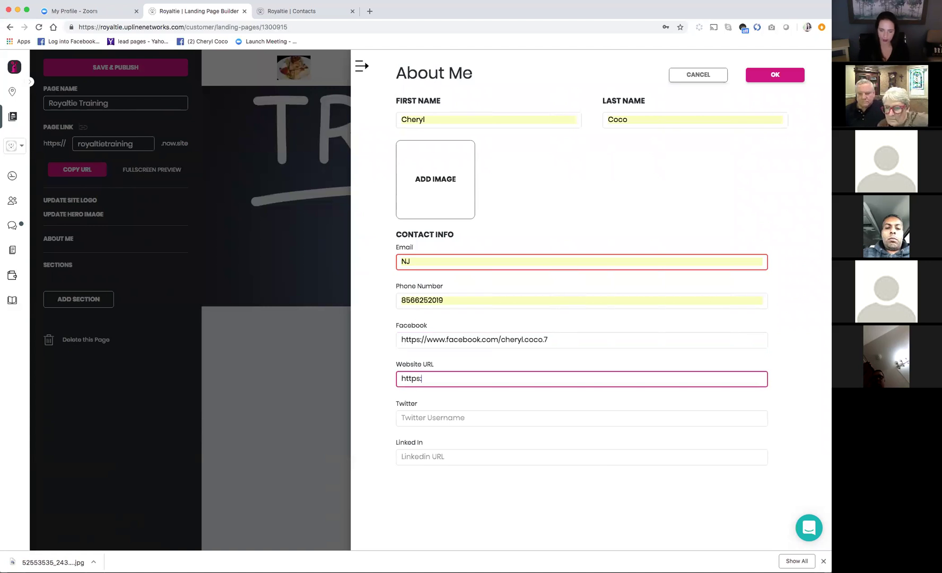
{"action": "type", "text": "//www.royalt"}
{"action": "key", "text": "BackSpace"}
{"action": "type", "text": "ltie.com"}
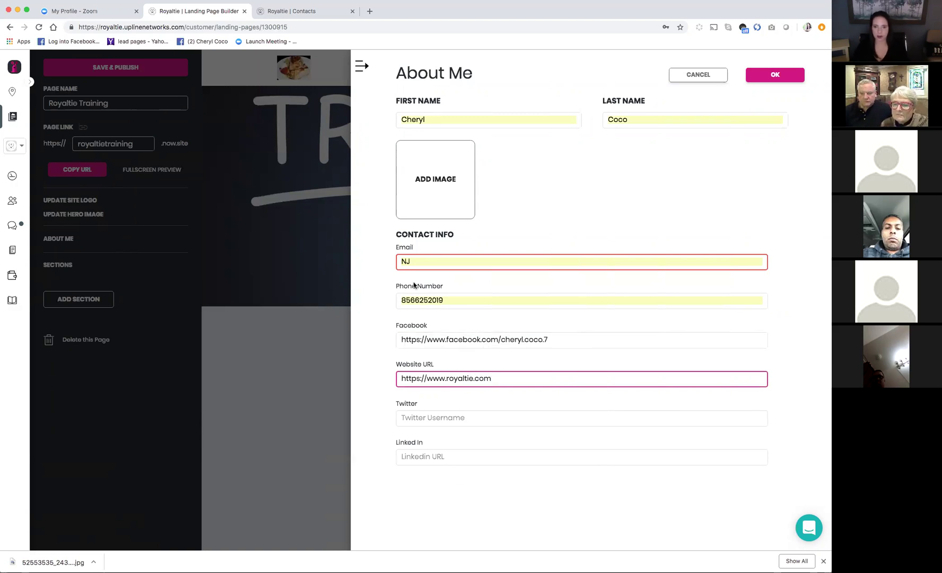
{"action": "left_click", "coordinate": [593, 212]}
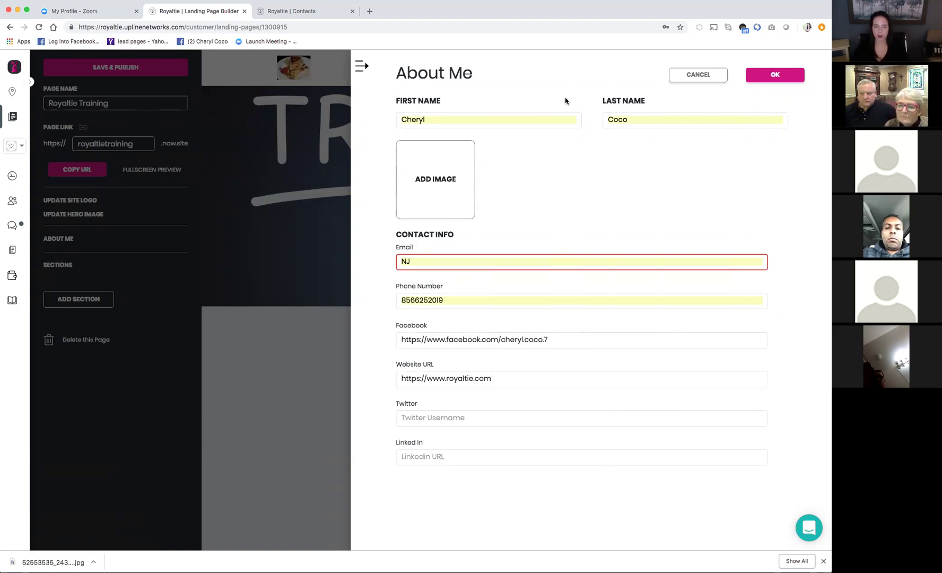
{"action": "left_click", "coordinate": [786, 76]}
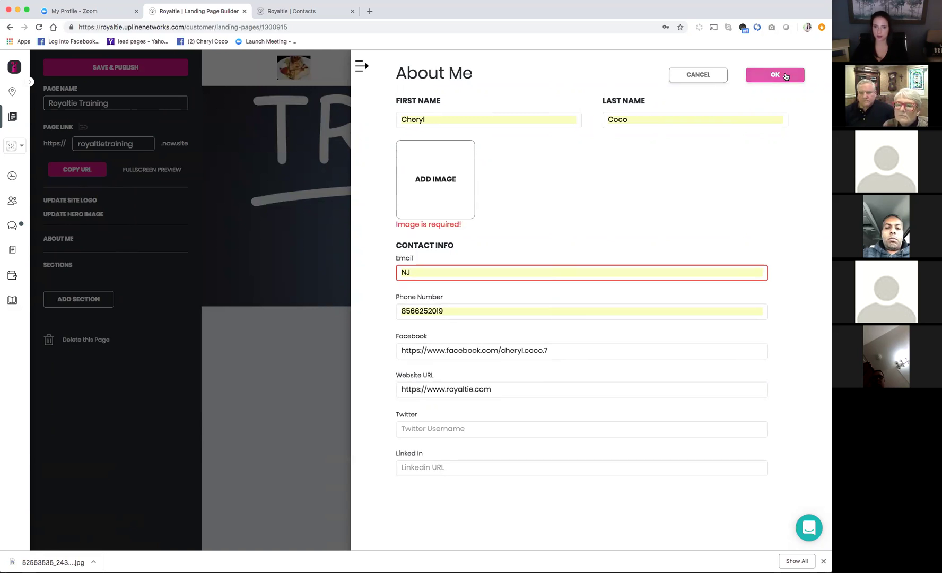
Pick Lead-generation.png from the Desktop files as the About Me profile image
{"action": "left_click", "coordinate": [420, 180]}
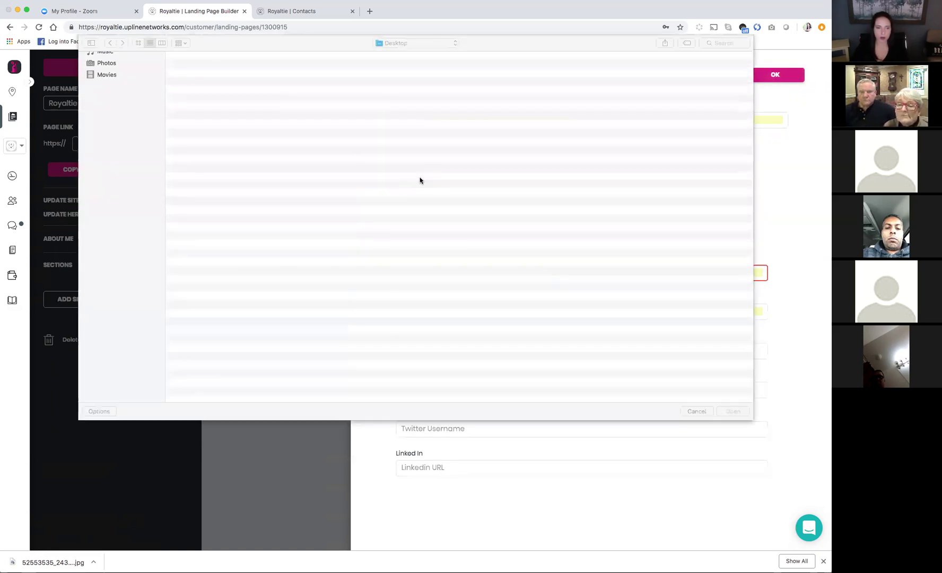
{"action": "scroll", "coordinate": [424, 336], "scroll_direction": "down", "scroll_amount": 2}
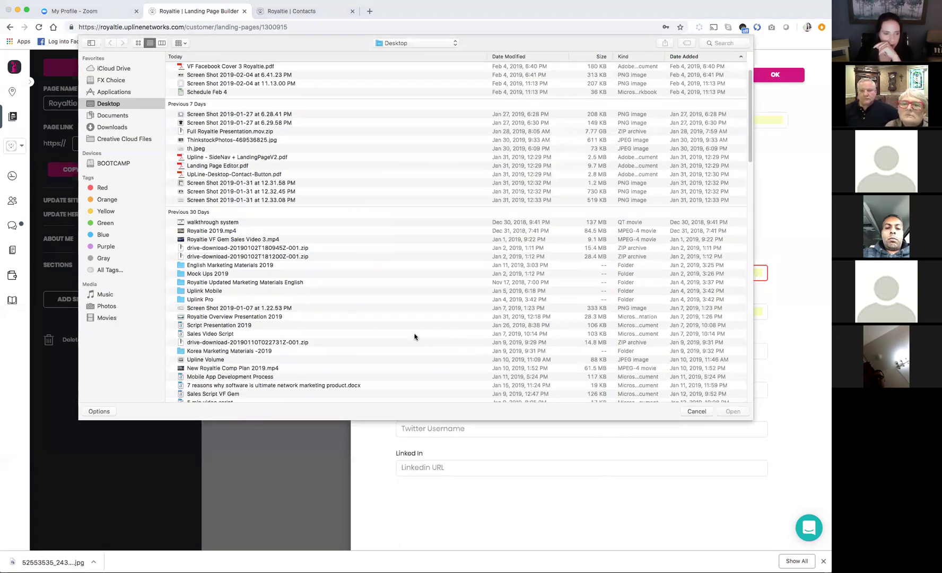
{"action": "scroll", "coordinate": [251, 322], "scroll_direction": "down", "scroll_amount": 10}
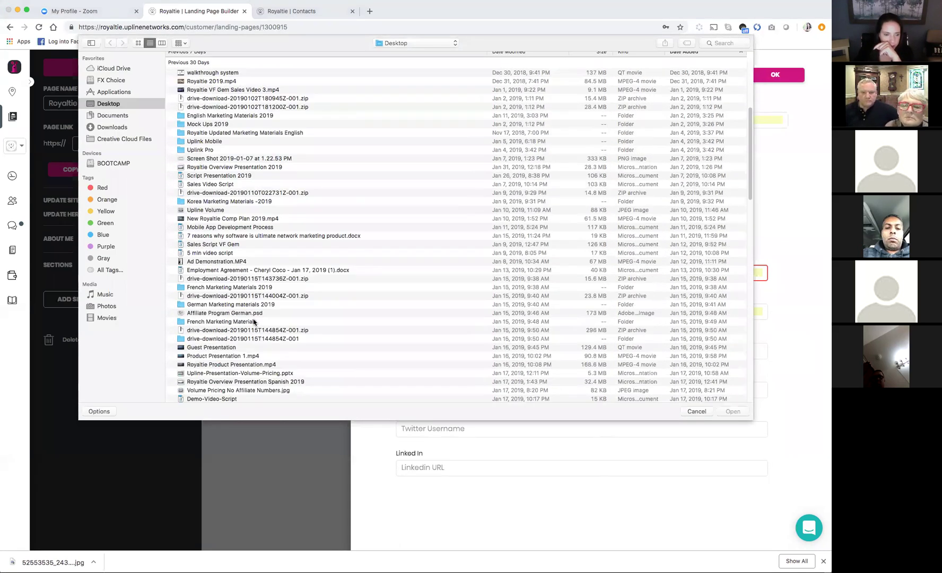
{"action": "scroll", "coordinate": [254, 322], "scroll_direction": "down", "scroll_amount": 5}
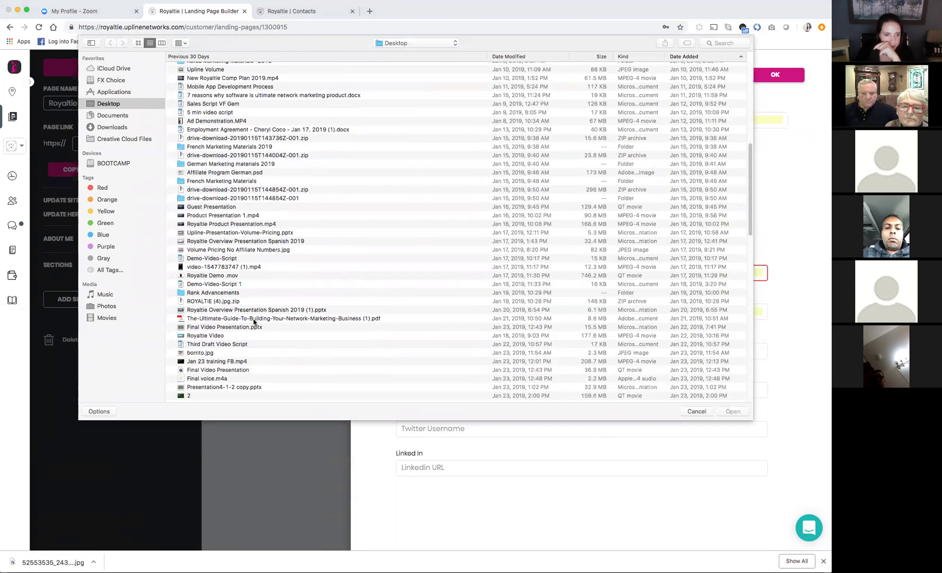
{"action": "scroll", "coordinate": [254, 321], "scroll_direction": "down", "scroll_amount": 12}
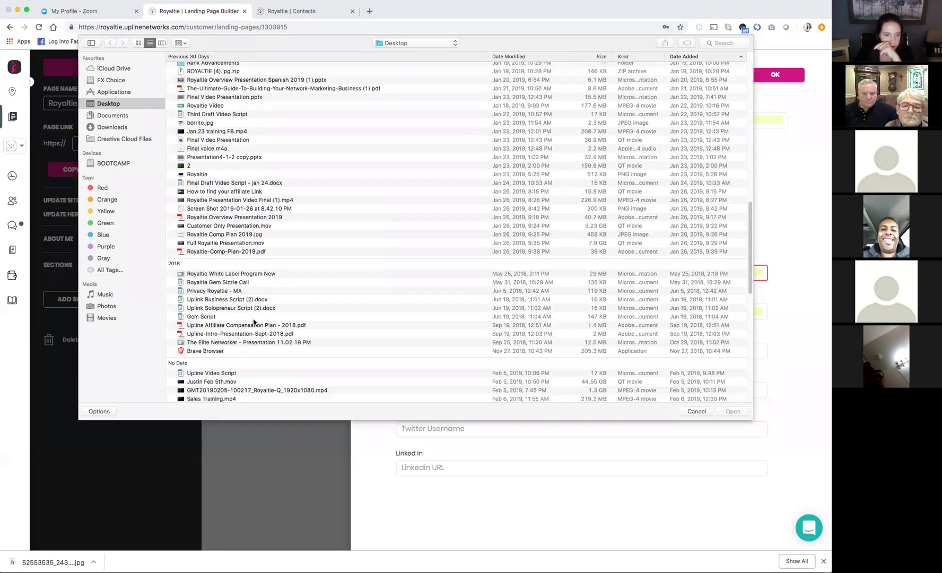
{"action": "scroll", "coordinate": [254, 321], "scroll_direction": "down", "scroll_amount": 5}
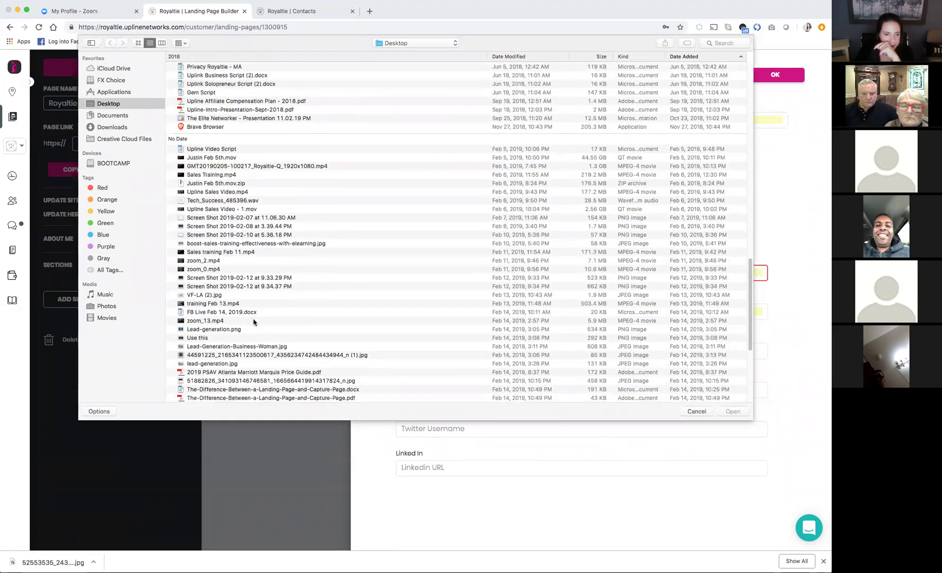
{"action": "scroll", "coordinate": [254, 321], "scroll_direction": "down", "scroll_amount": 2}
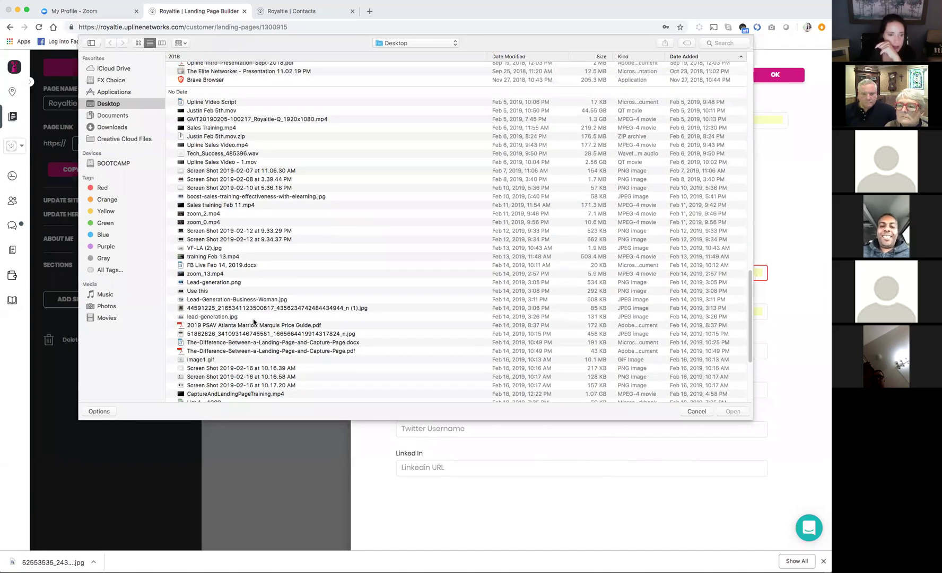
{"action": "scroll", "coordinate": [253, 321], "scroll_direction": "down", "scroll_amount": 6}
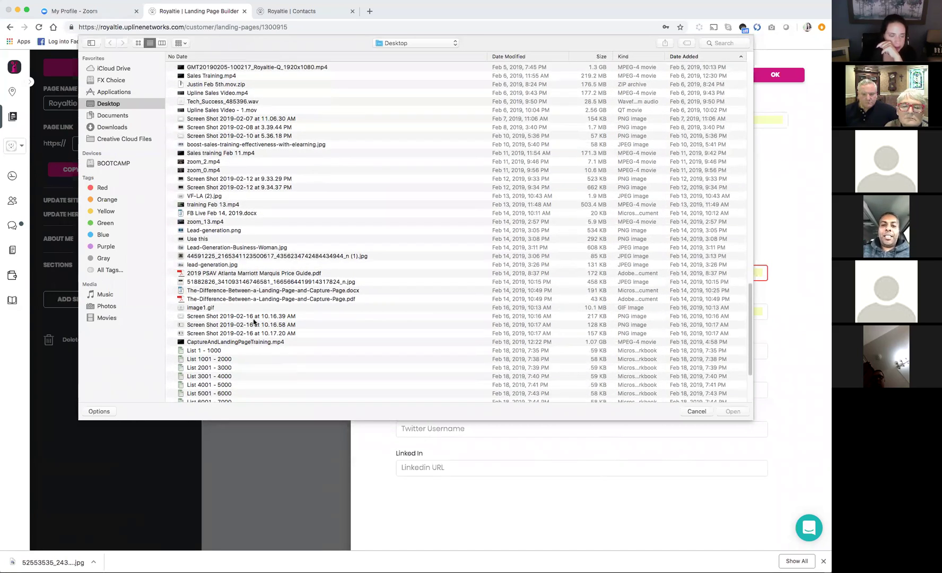
{"action": "scroll", "coordinate": [254, 322], "scroll_direction": "up", "scroll_amount": 6}
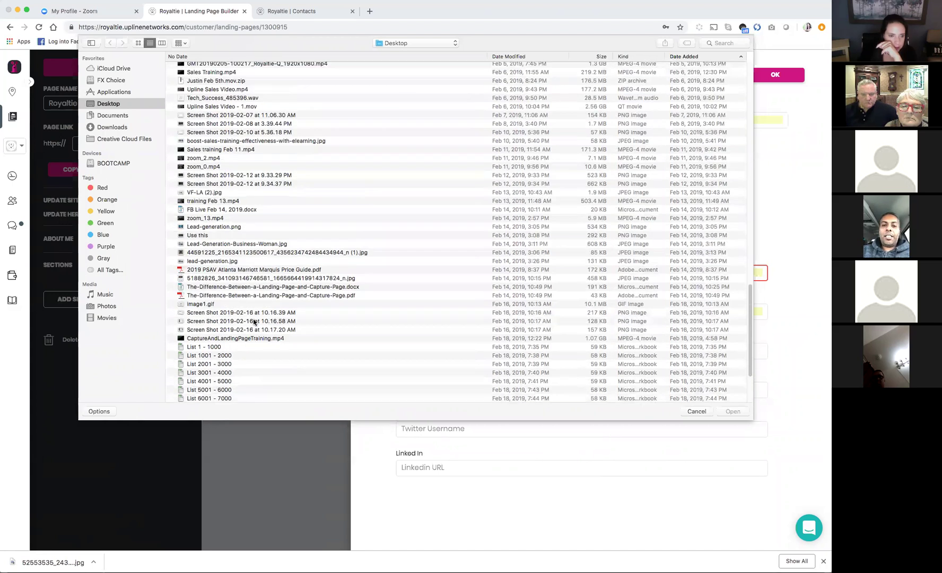
{"action": "scroll", "coordinate": [249, 276], "scroll_direction": "up", "scroll_amount": 1}
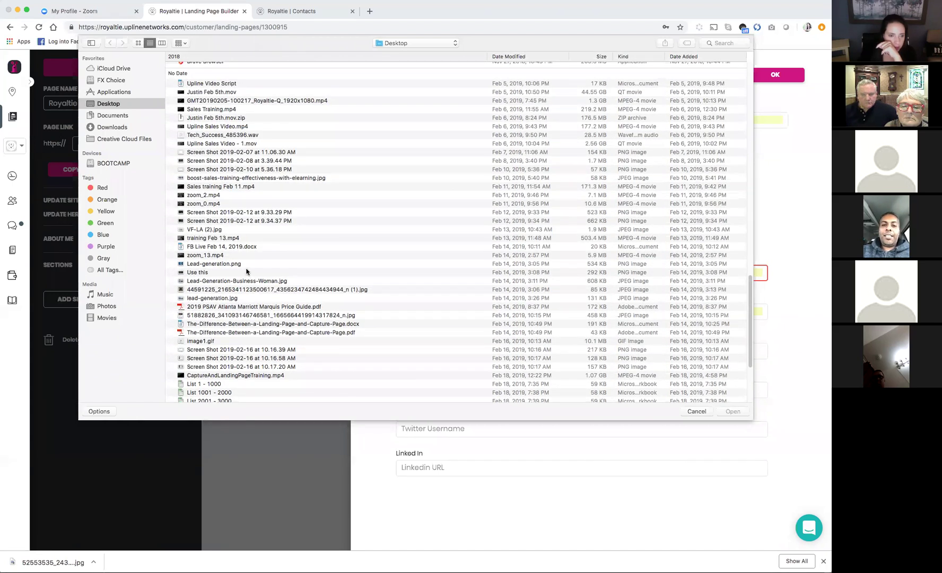
{"action": "double_click", "coordinate": [220, 263]}
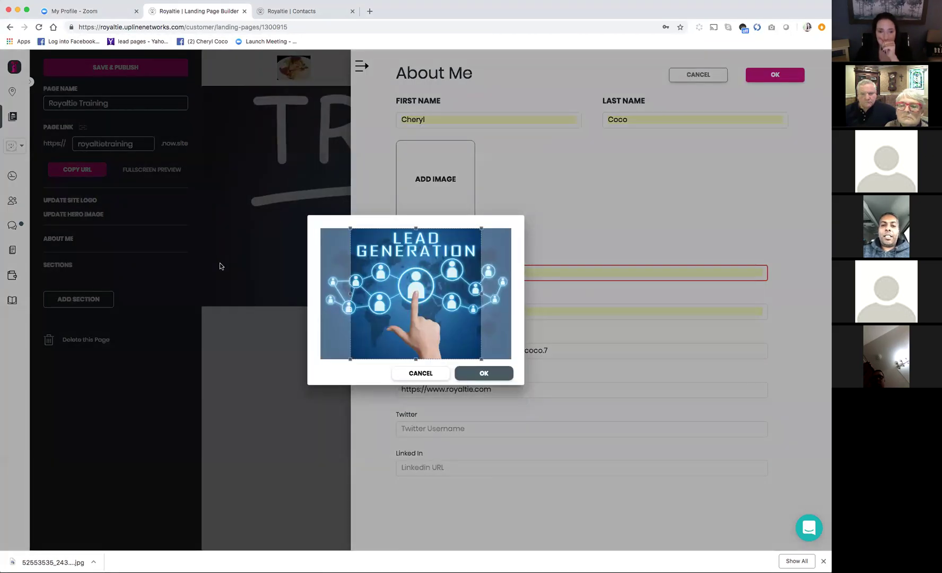
Accept the crop so the Lead Generation picture becomes the About Me profile image
{"action": "left_click", "coordinate": [497, 375]}
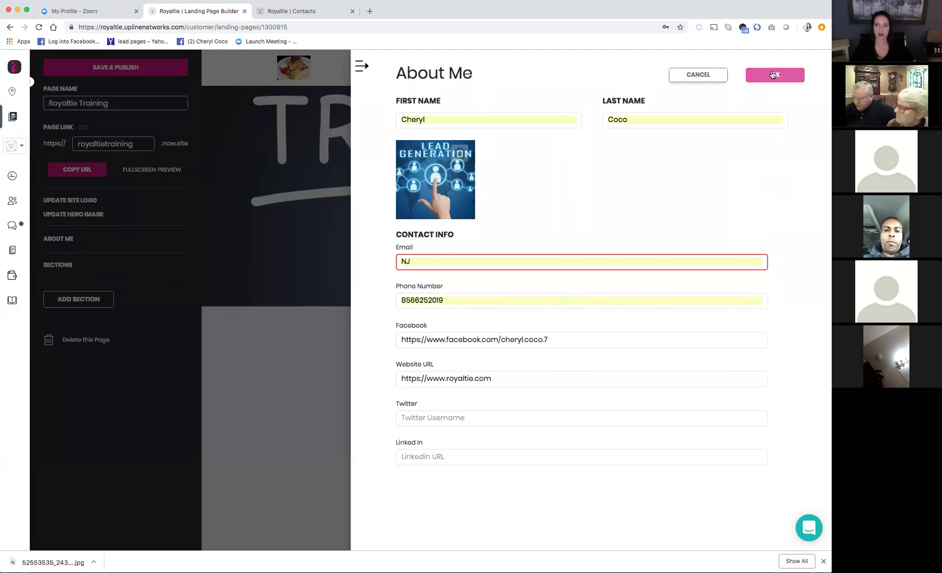
Correct the About Me email to the owner's proper address and save the contact details
{"action": "left_click", "coordinate": [509, 260]}
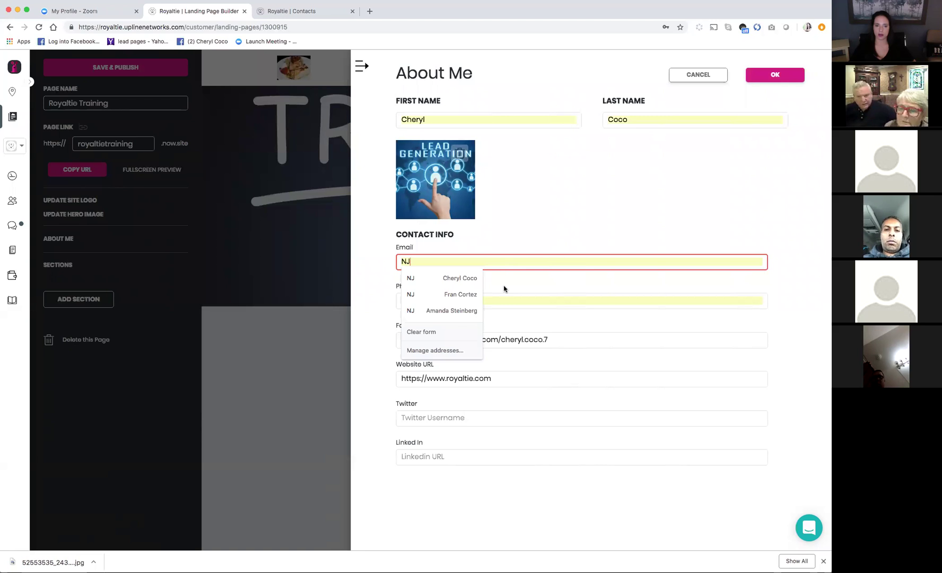
{"action": "key", "text": "BackSpace"}
{"action": "key", "text": "BackSpace"}
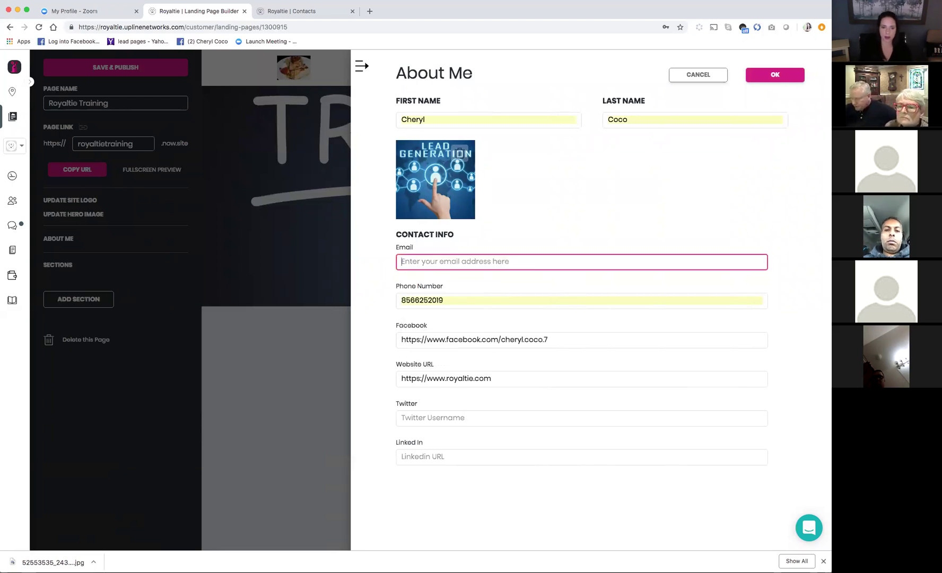
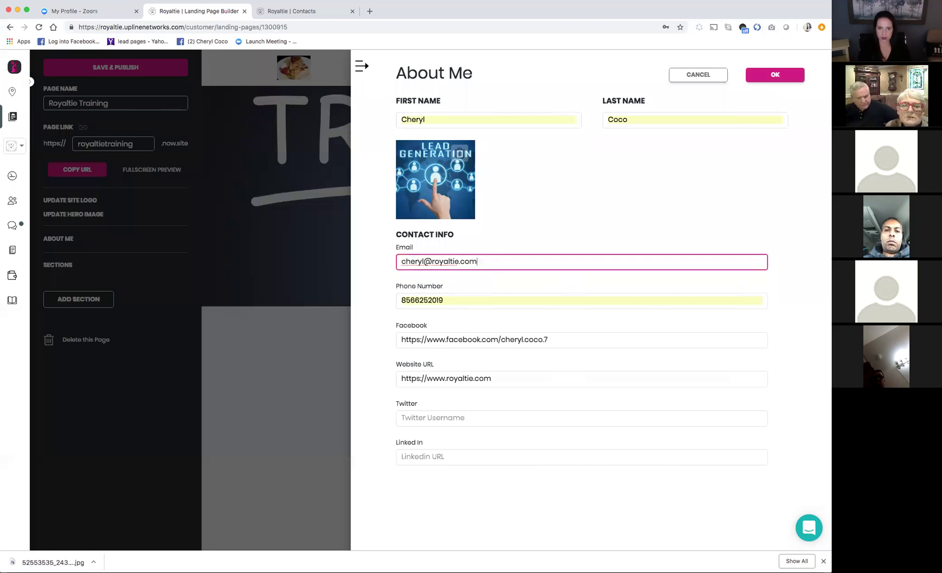
{"action": "left_click", "coordinate": [764, 76]}
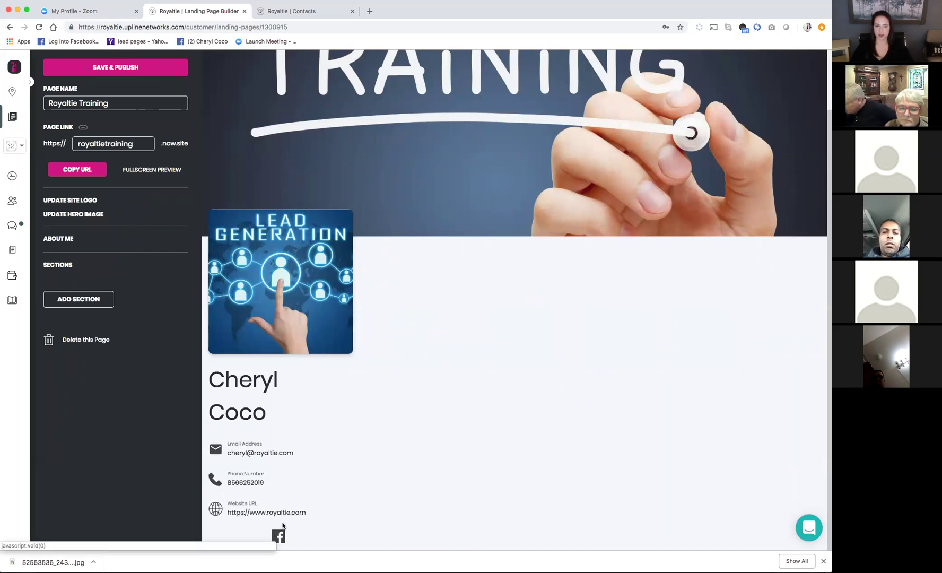
{"action": "scroll", "coordinate": [304, 462], "scroll_direction": "up", "scroll_amount": 2}
{"action": "scroll", "coordinate": [295, 232], "scroll_direction": "up", "scroll_amount": 1}
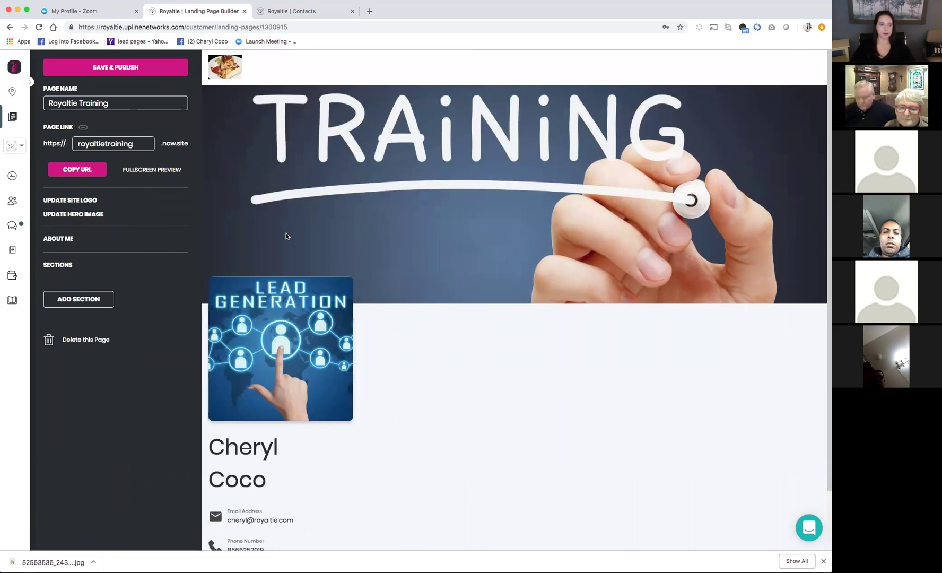
Pick the Map tile from the section-type chooser to begin a map section
{"action": "left_click", "coordinate": [97, 301]}
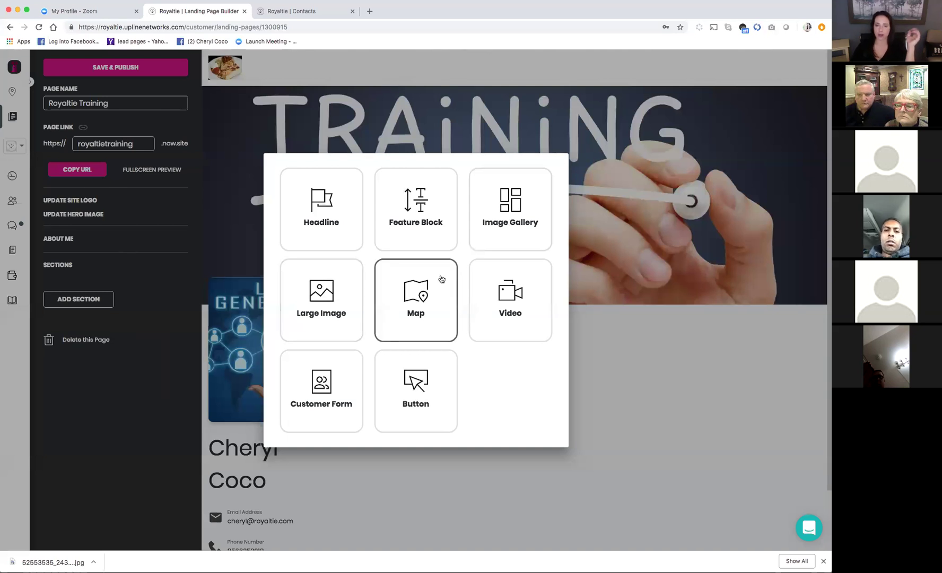
{"action": "left_click", "coordinate": [409, 303]}
Add a Map section headed 'This is where I live', subheading 'I live here', pinned to the home address
{"action": "left_click", "coordinate": [493, 118]}
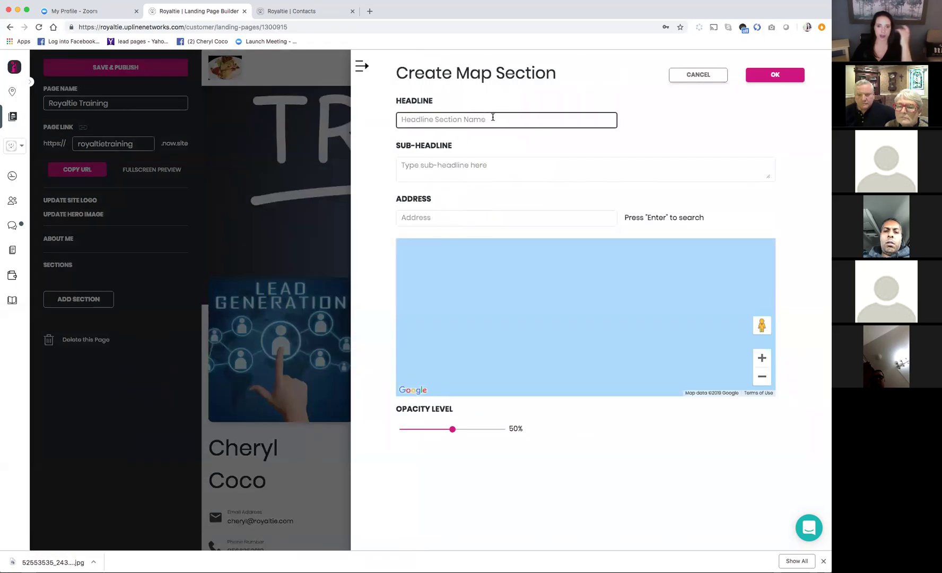
{"action": "type", "text": "This is where I live"}
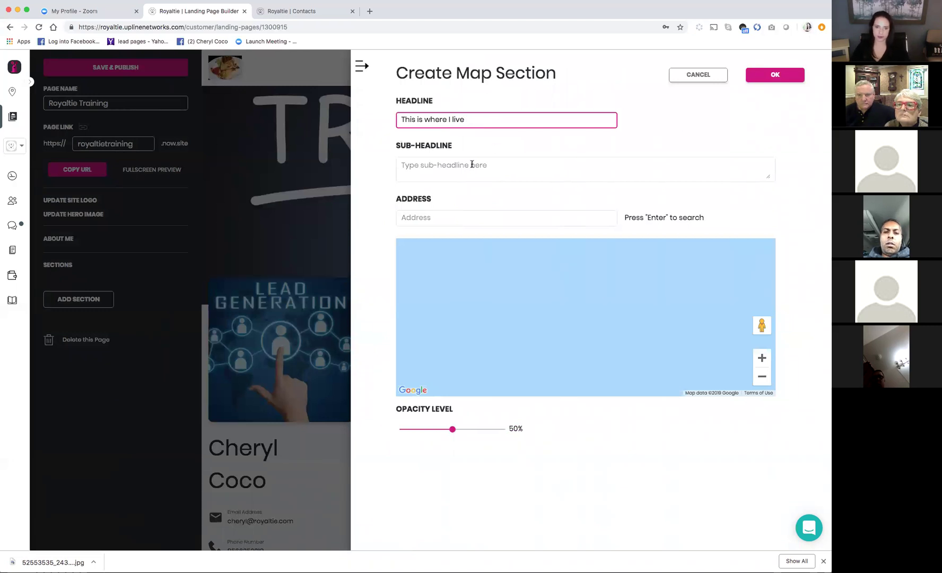
{"action": "left_click", "coordinate": [471, 165]}
{"action": "type", "text": "I live here"}
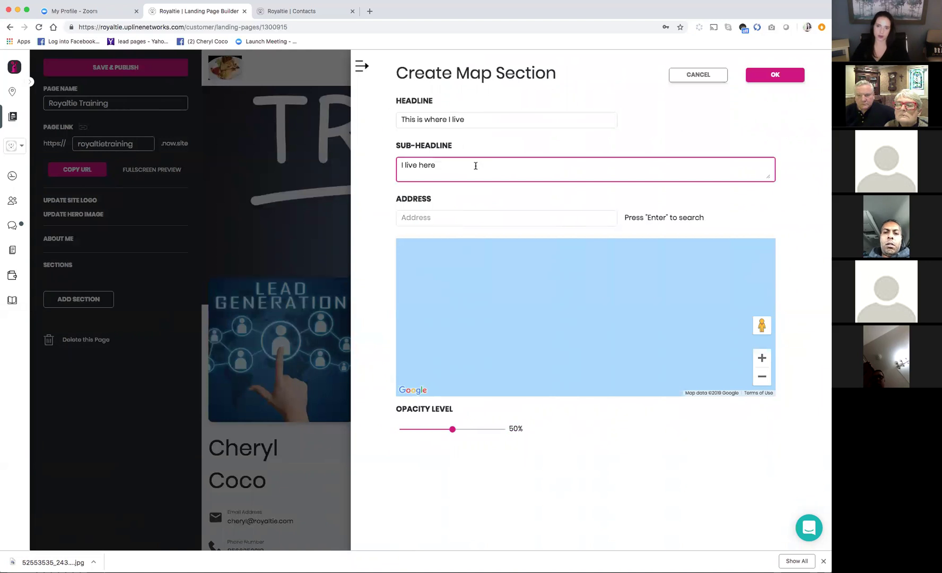
{"action": "left_click", "coordinate": [446, 215]}
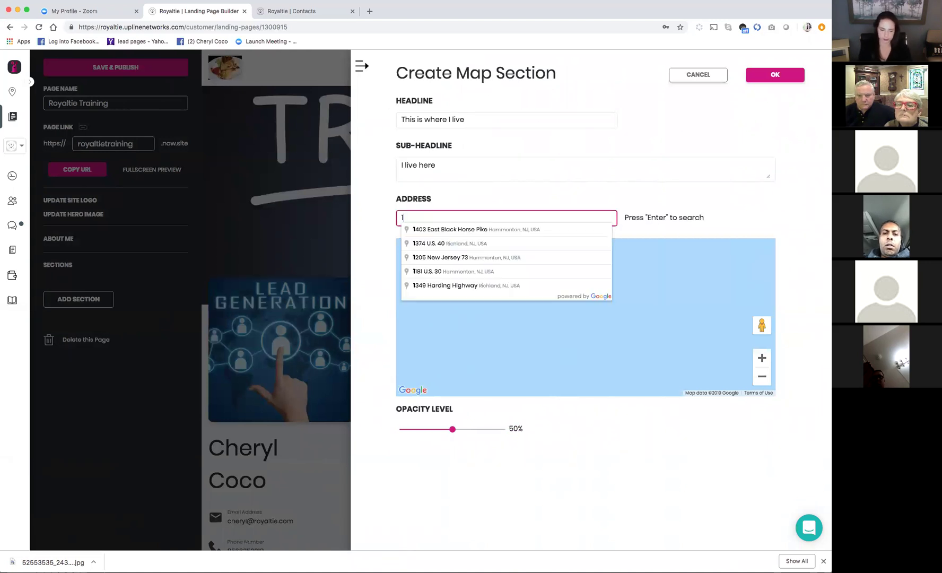
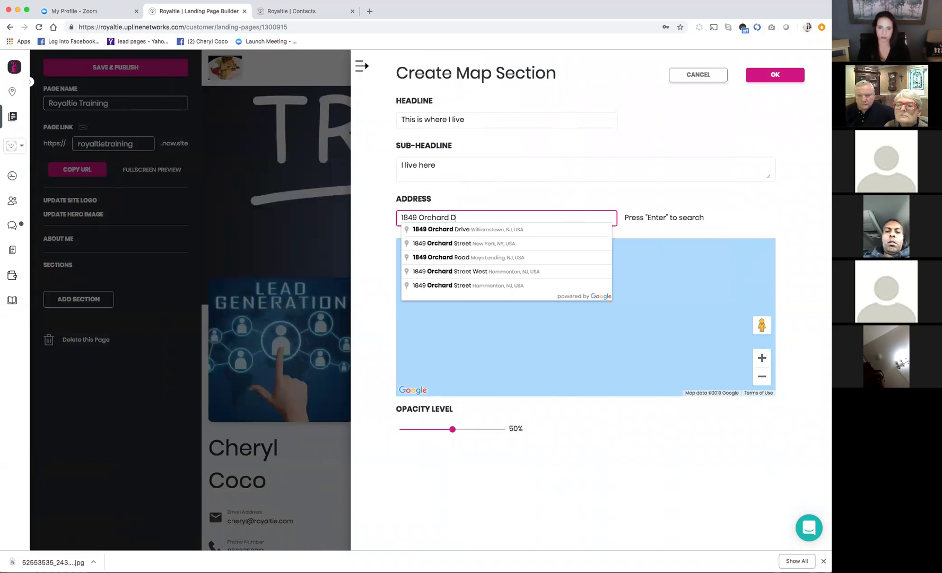
{"action": "left_click", "coordinate": [449, 233]}
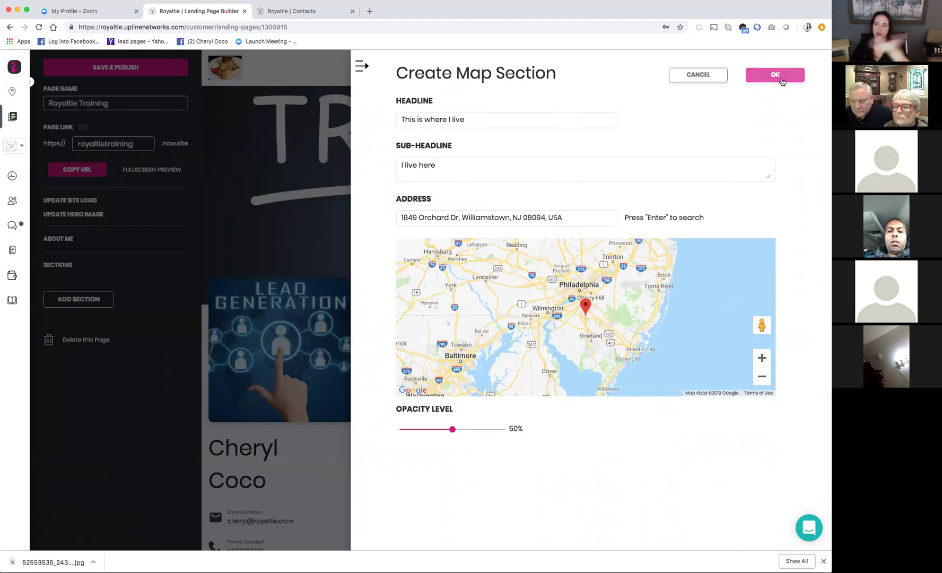
{"action": "left_click", "coordinate": [778, 76]}
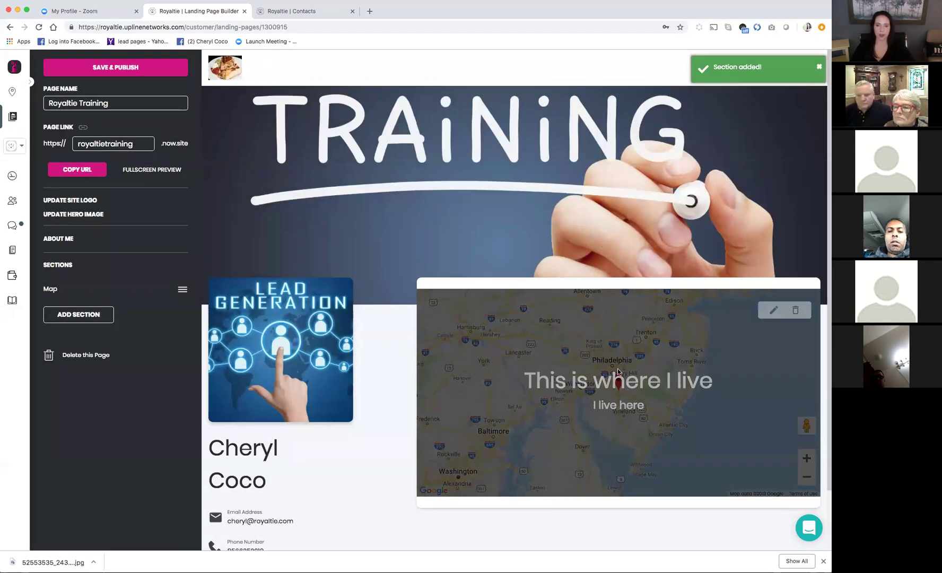
{"action": "left_click", "coordinate": [84, 314]}
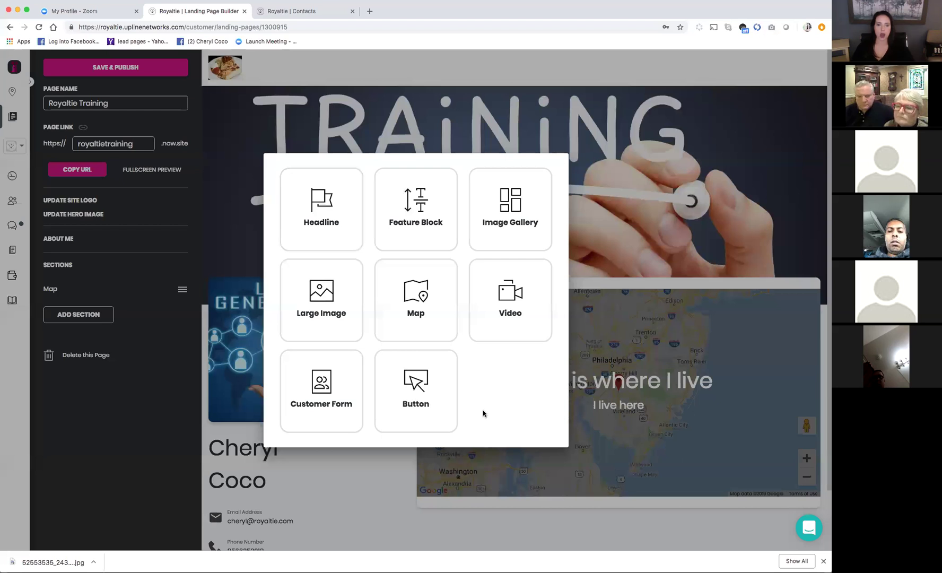
Add a Customer Form: 'Please fill out your information', 'It only goes to me', 'Capture Form', button 'Click Here'
{"action": "left_click", "coordinate": [301, 397]}
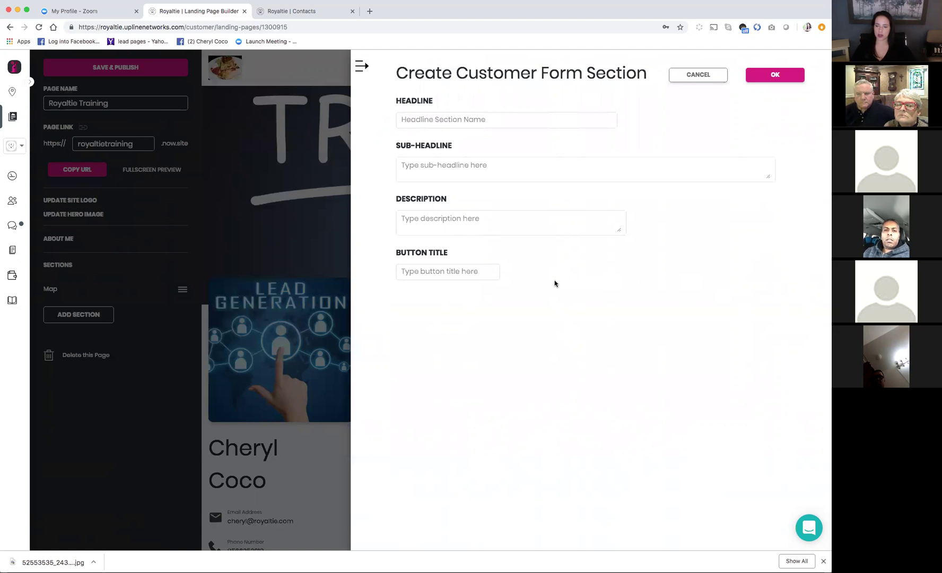
{"action": "left_click", "coordinate": [610, 126]}
{"action": "type", "text": "Please fill out your information"}
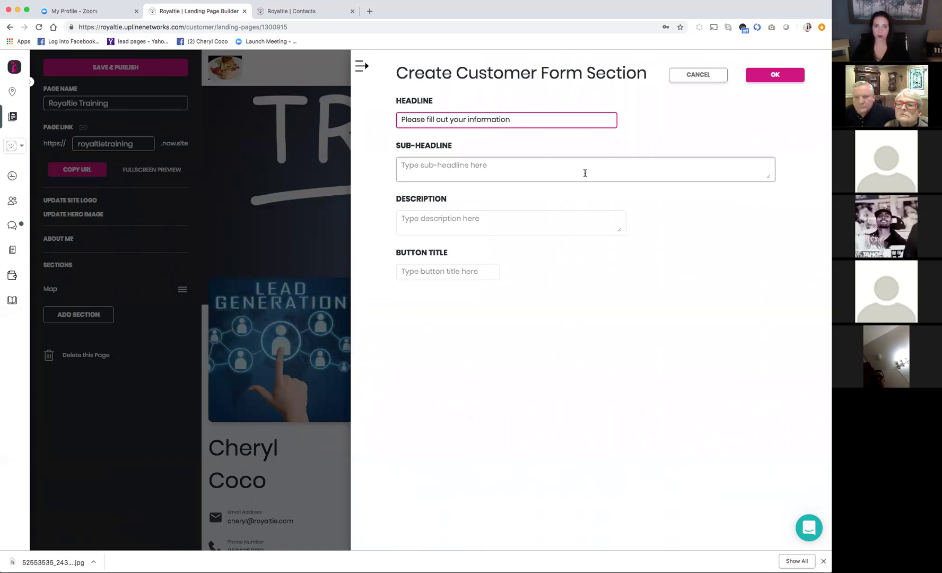
{"action": "left_click", "coordinate": [532, 162]}
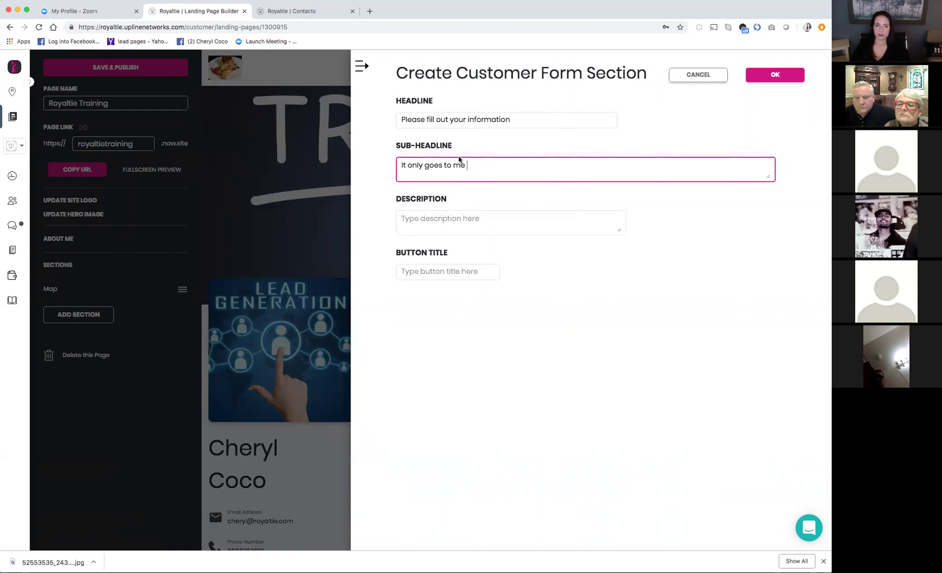
{"action": "left_click", "coordinate": [548, 216]}
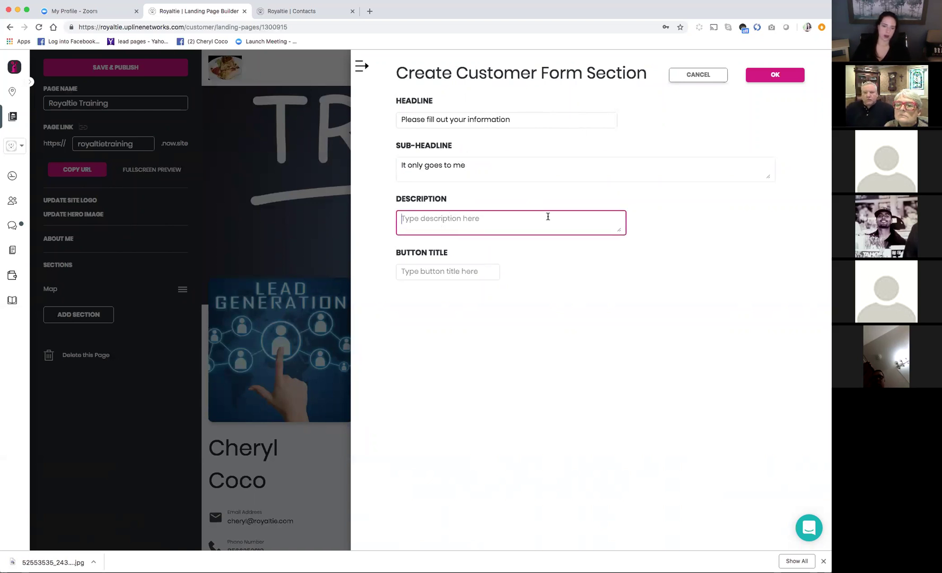
{"action": "type", "text": "Captire"}
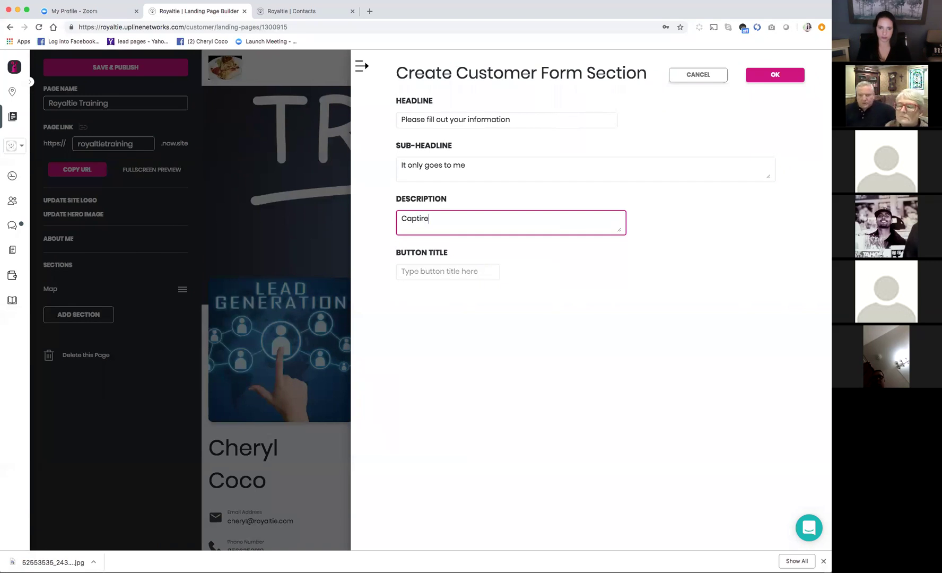
{"action": "key", "text": "BackSpace"}
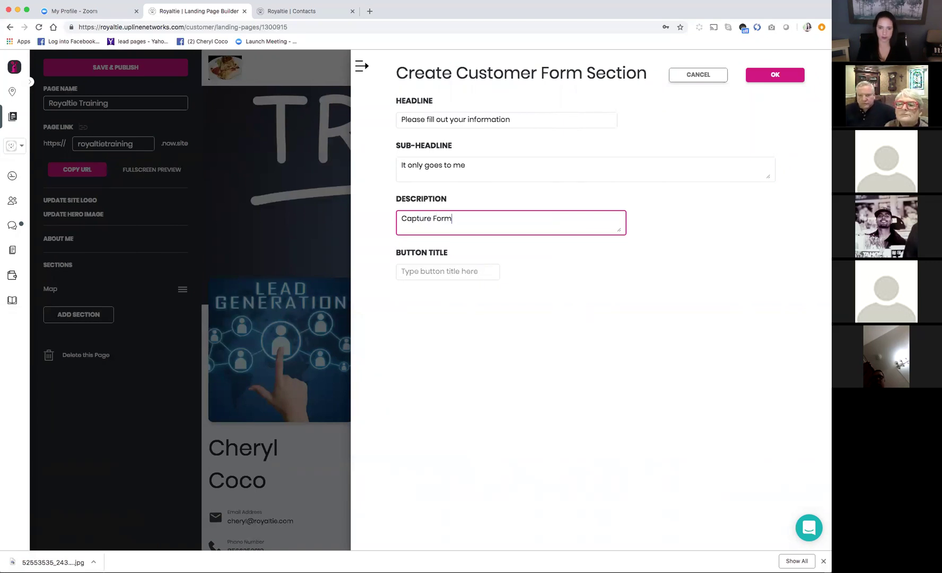
{"action": "left_click", "coordinate": [457, 271]}
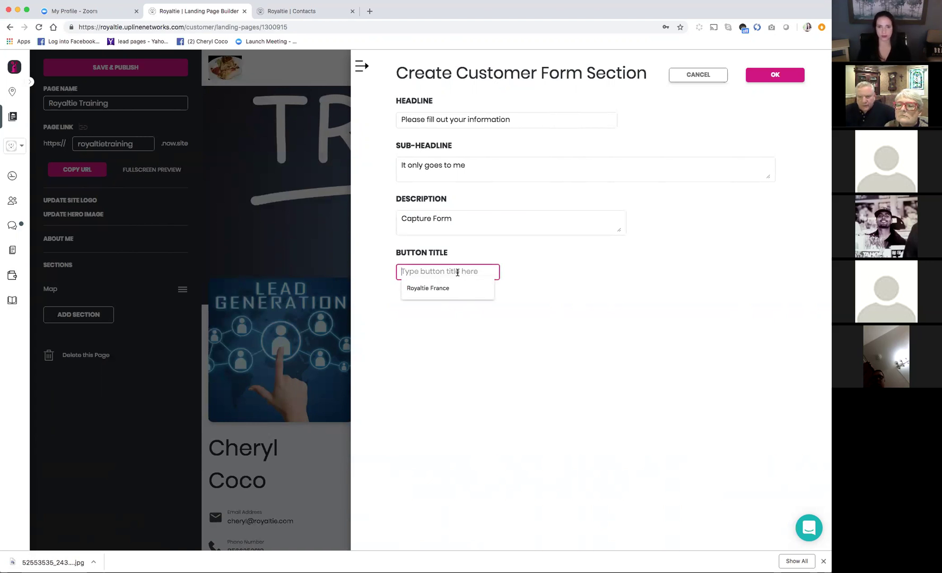
{"action": "type", "text": "C"}
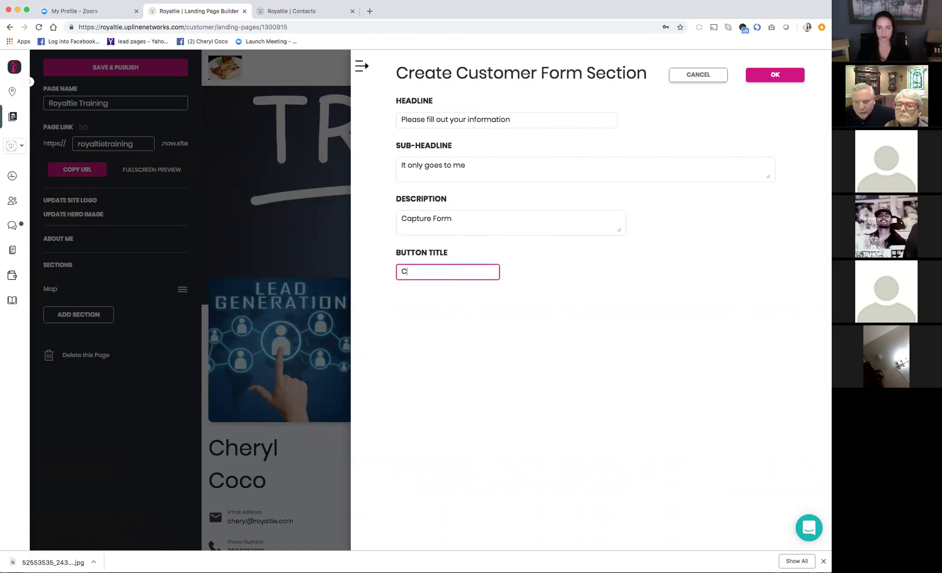
{"action": "type", "text": "lick Here"}
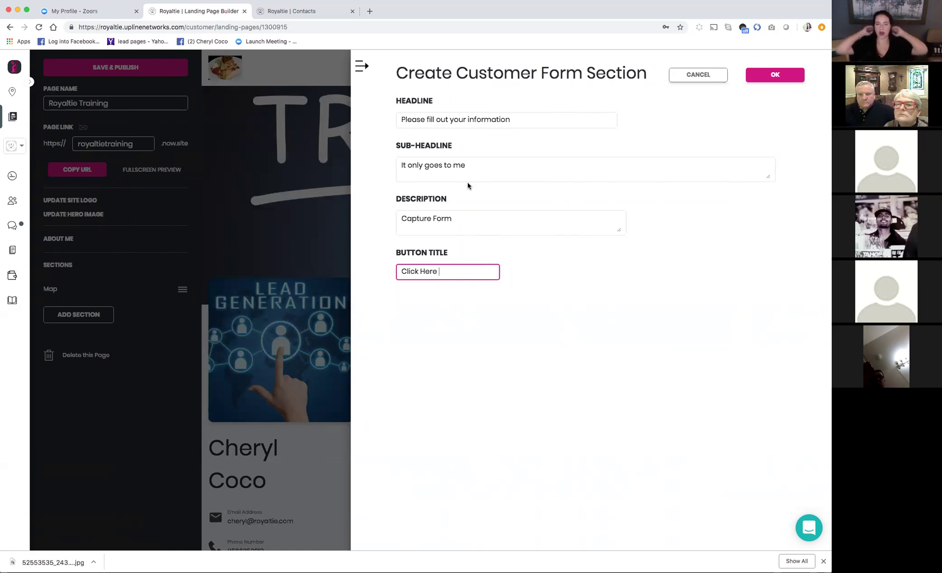
{"action": "left_click", "coordinate": [779, 75]}
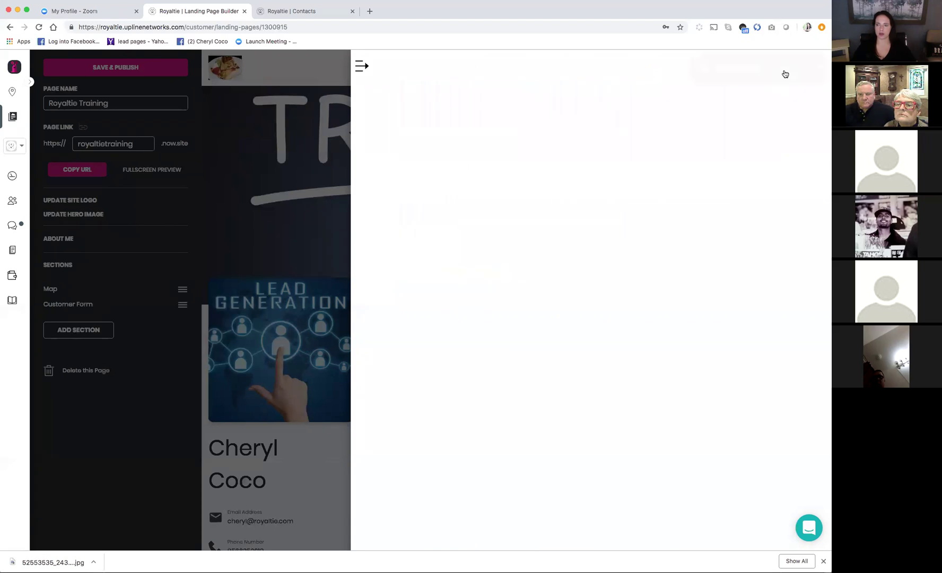
{"action": "scroll", "coordinate": [661, 258], "scroll_direction": "down", "scroll_amount": 4}
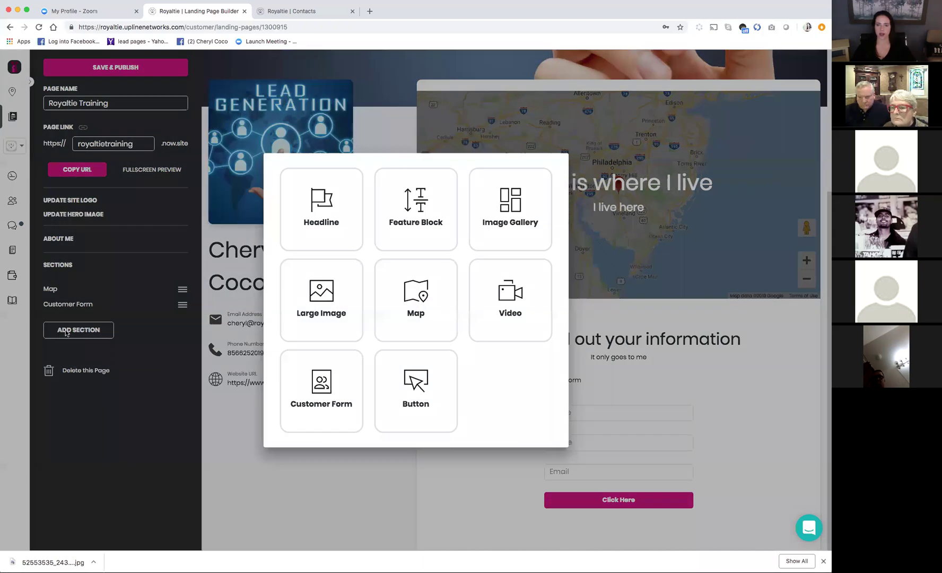
{"action": "left_click", "coordinate": [67, 331]}
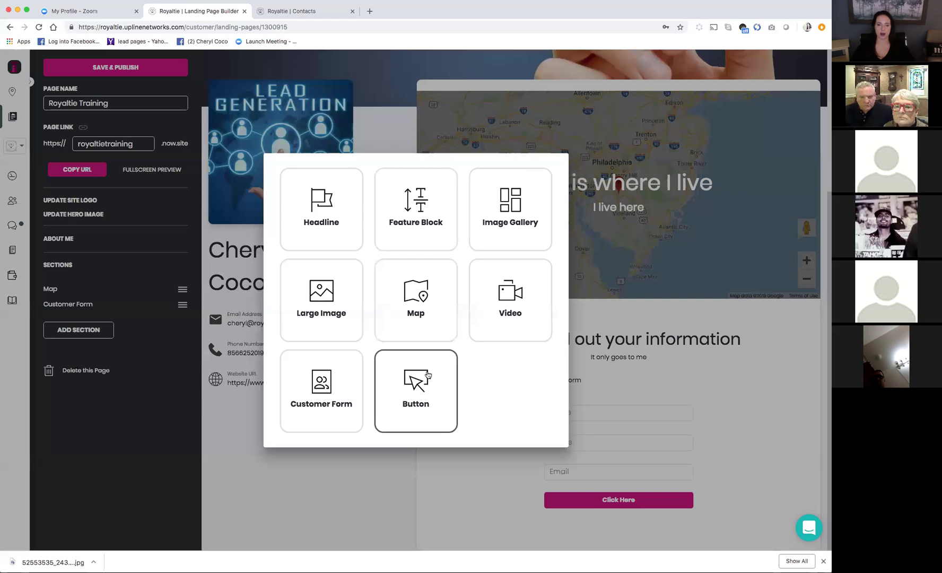
{"action": "left_click", "coordinate": [409, 87]}
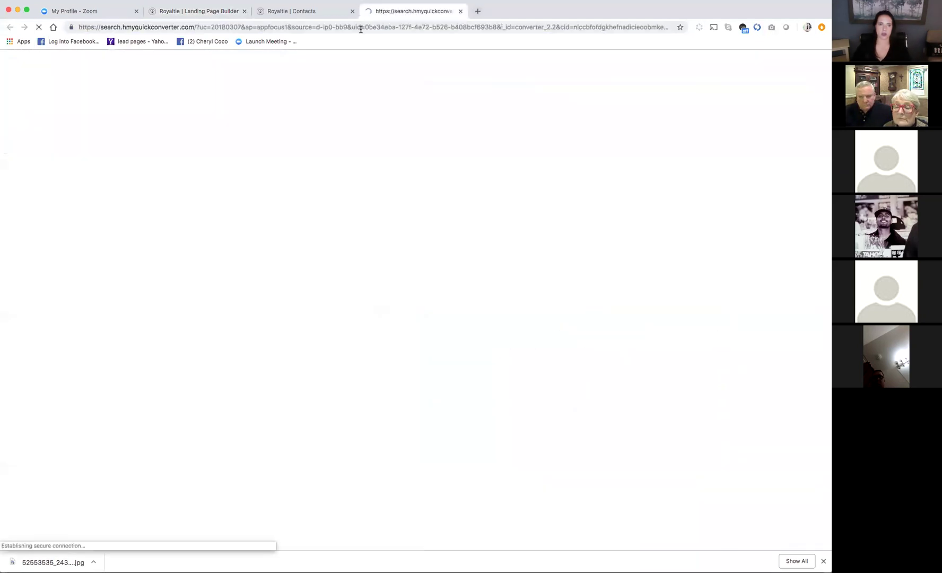
{"action": "left_click", "coordinate": [361, 27]}
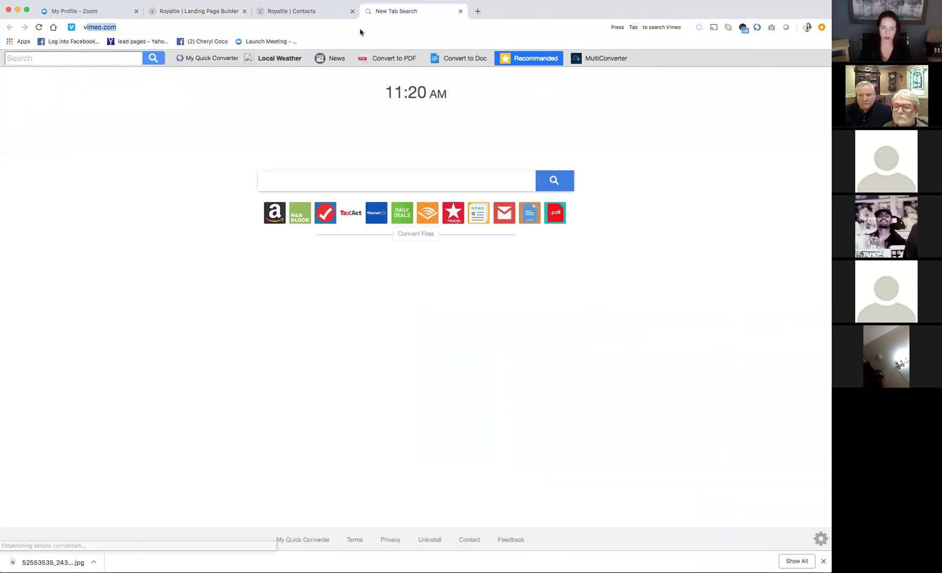
{"action": "type", "text": "vim"}
{"action": "key", "text": "Return"}
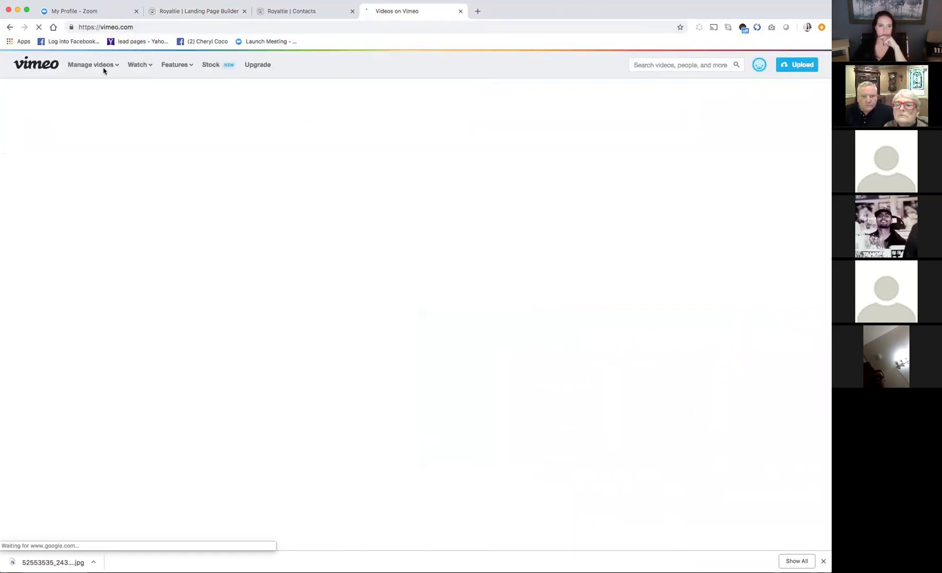
{"action": "mouse_move", "coordinate": [104, 65]}
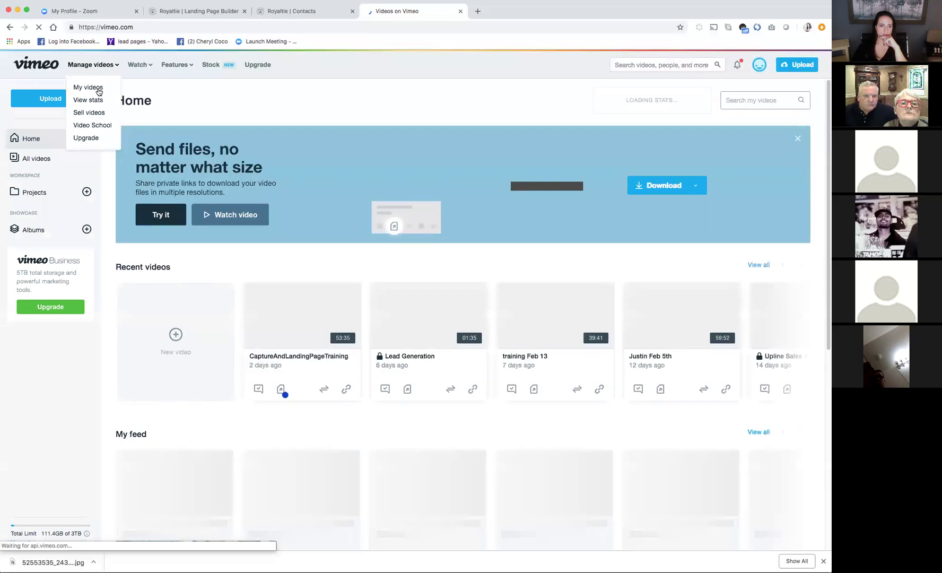
{"action": "left_click", "coordinate": [99, 92]}
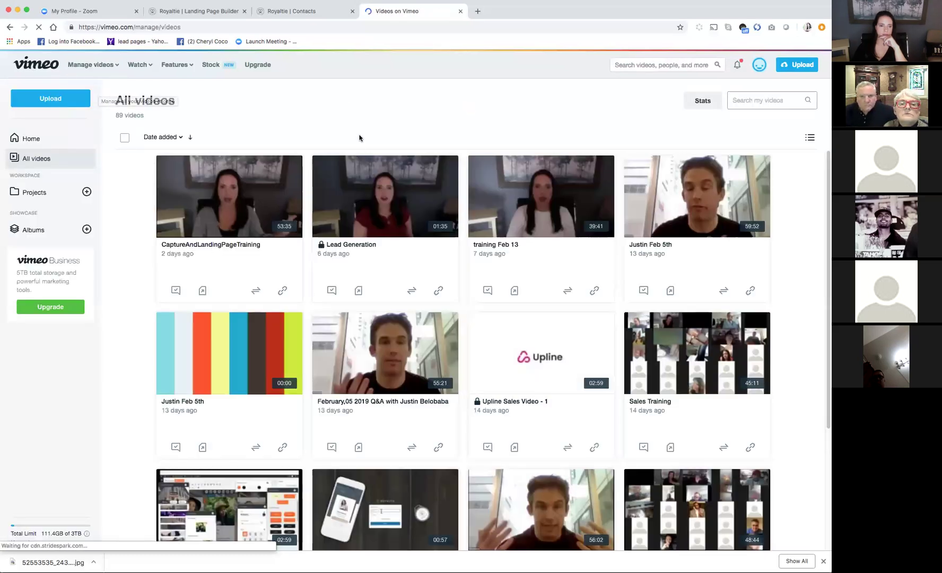
{"action": "left_click", "coordinate": [236, 248]}
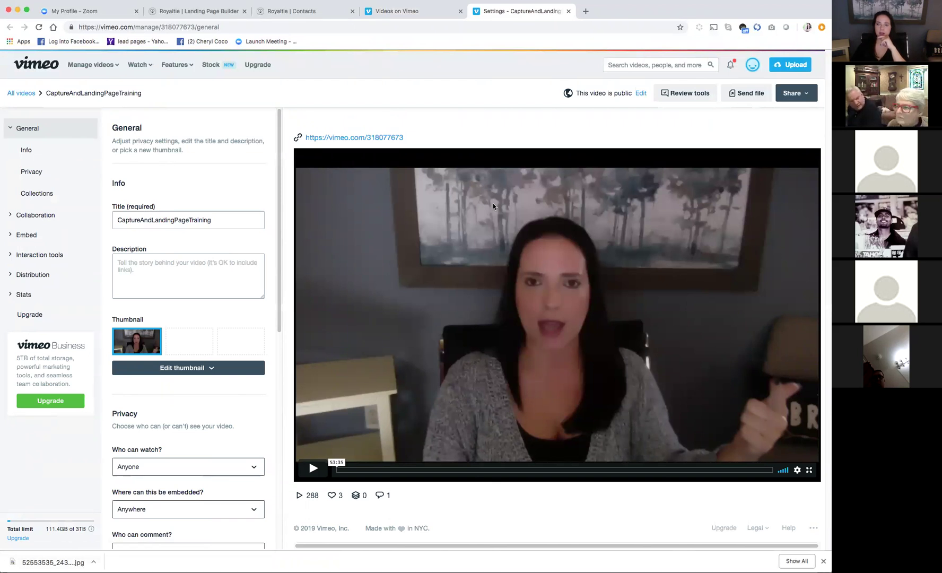
{"action": "right_click", "coordinate": [336, 141]}
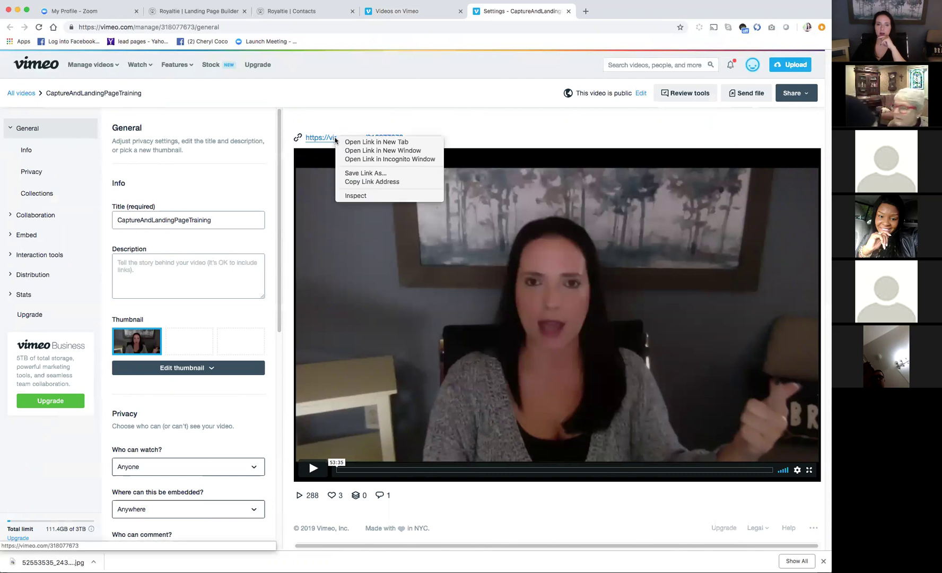
{"action": "left_click", "coordinate": [357, 182]}
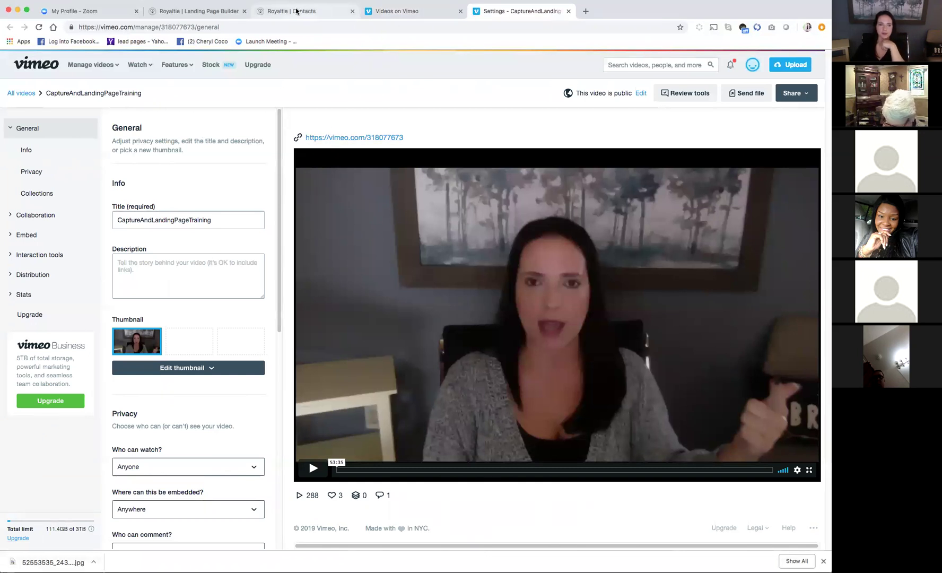
{"action": "left_click", "coordinate": [239, 12]}
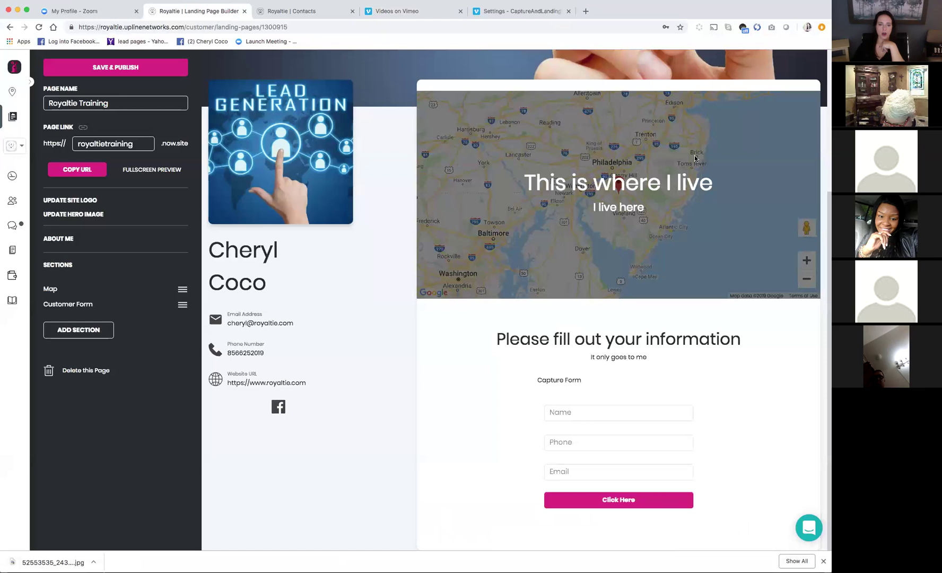
{"action": "left_click", "coordinate": [75, 332]}
{"action": "left_click", "coordinate": [519, 313]}
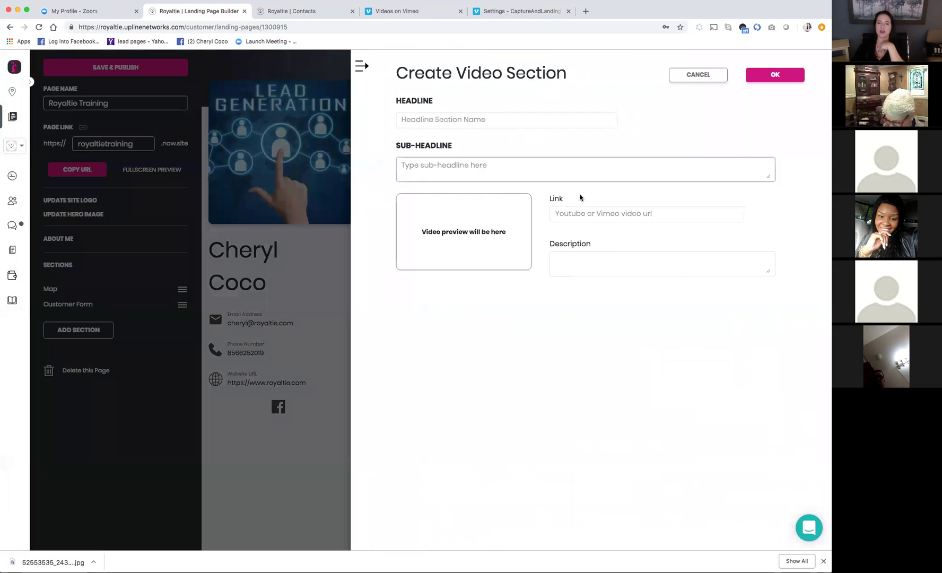
{"action": "left_click", "coordinate": [565, 212]}
{"action": "right_click", "coordinate": [565, 212]}
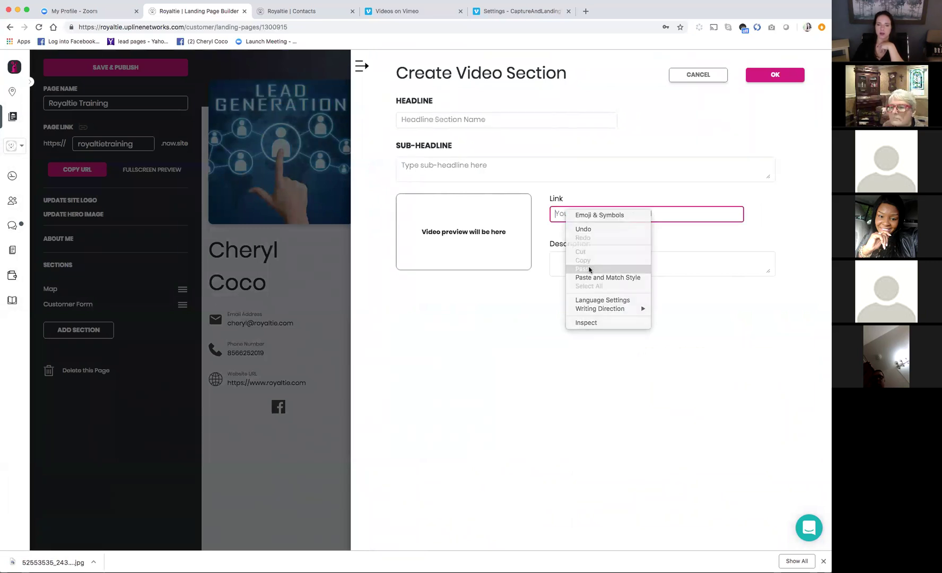
{"action": "left_click", "coordinate": [589, 267]}
{"action": "left_click", "coordinate": [611, 260]}
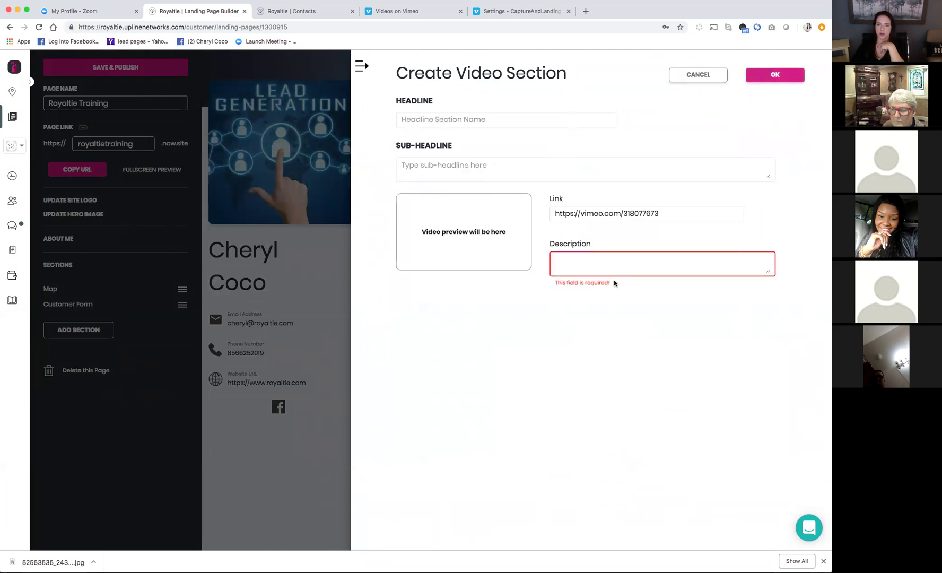
{"action": "type", "text": "Hw"}
{"action": "key", "text": "BackSpace"}
{"action": "key", "text": "BackSpace"}
{"action": "type", "text": "Traini"}
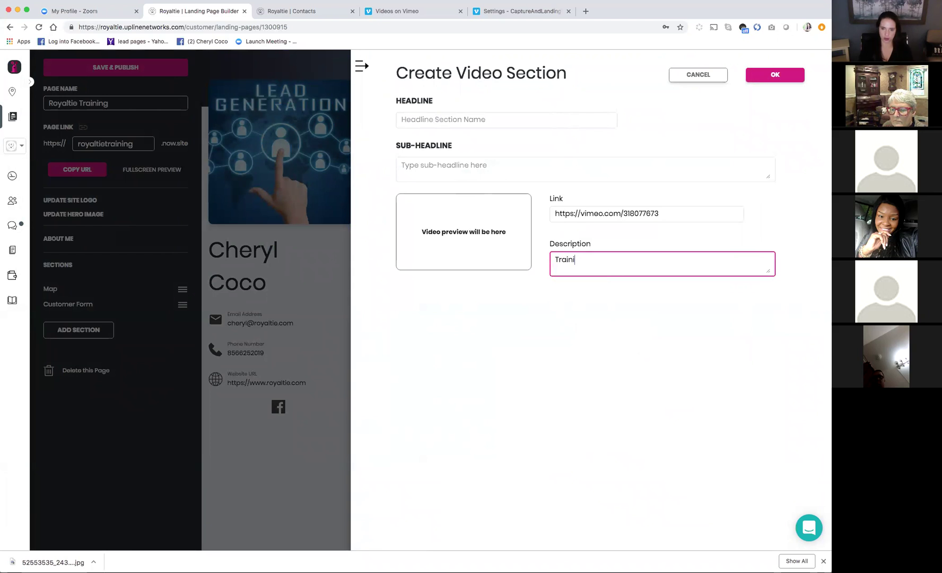
{"action": "type", "text": "ng"}
{"action": "left_click", "coordinate": [761, 74]}
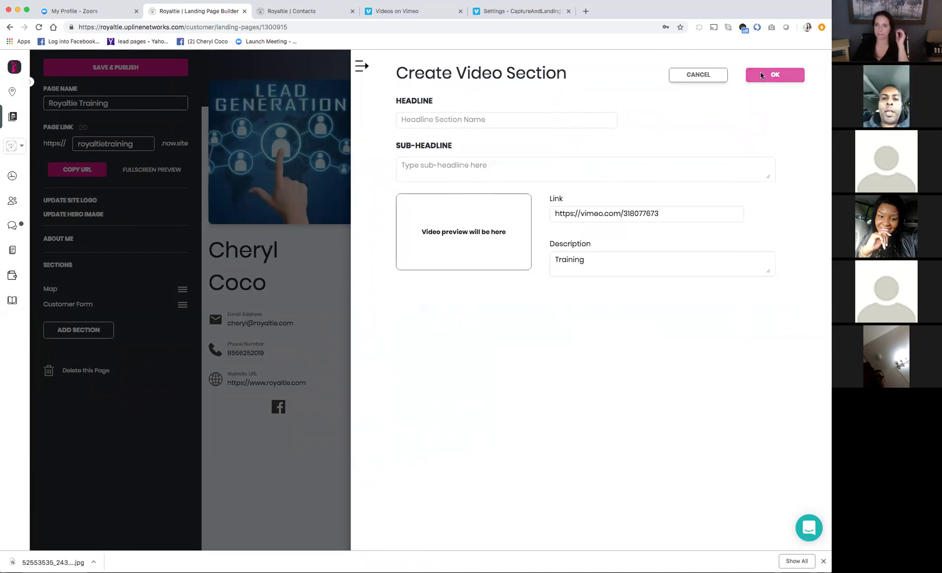
{"action": "scroll", "coordinate": [671, 307], "scroll_direction": "down", "scroll_amount": 5}
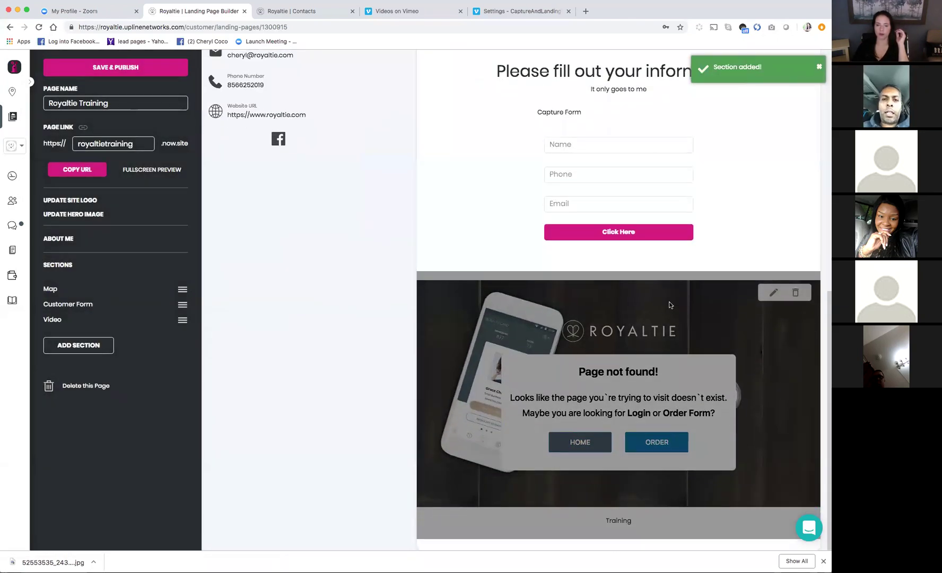
{"action": "scroll", "coordinate": [670, 299], "scroll_direction": "up", "scroll_amount": 7}
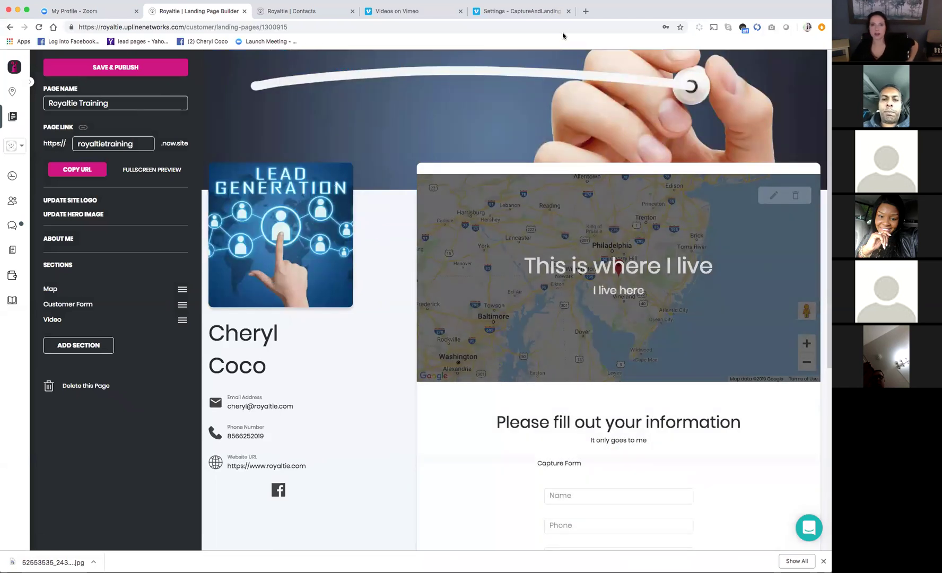
In a new tab, search YouTube for 'official royaltie' and open the Royaltie Sales Video
{"action": "left_click", "coordinate": [585, 11]}
{"action": "type", "text": "yo"}
{"action": "key", "text": "Return"}
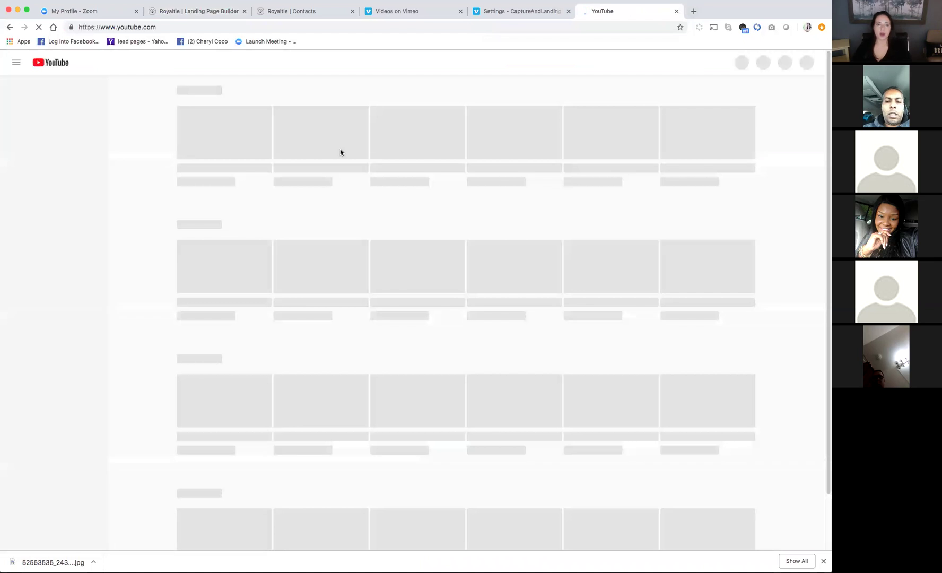
{"action": "left_click", "coordinate": [307, 65]}
{"action": "type", "text": "offici"}
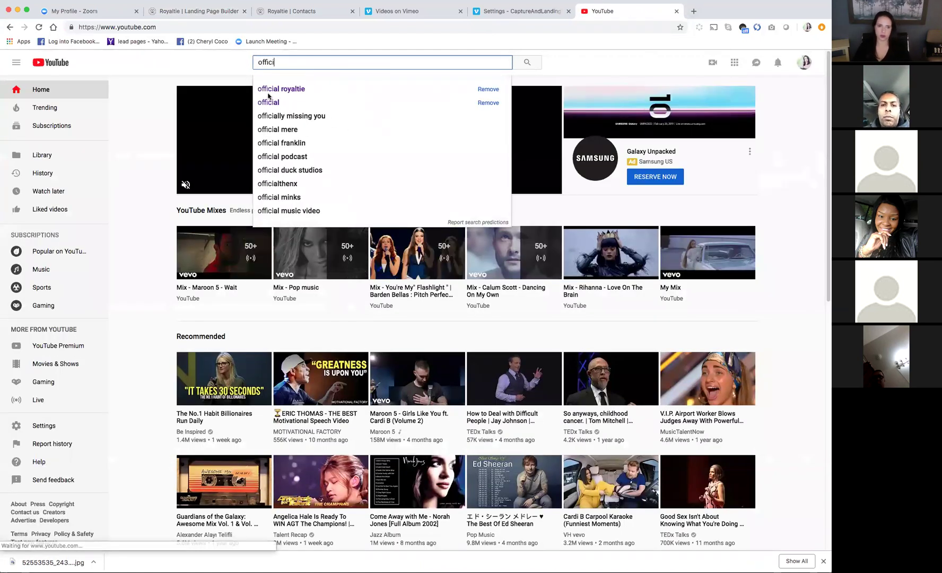
{"action": "left_click", "coordinate": [268, 88]}
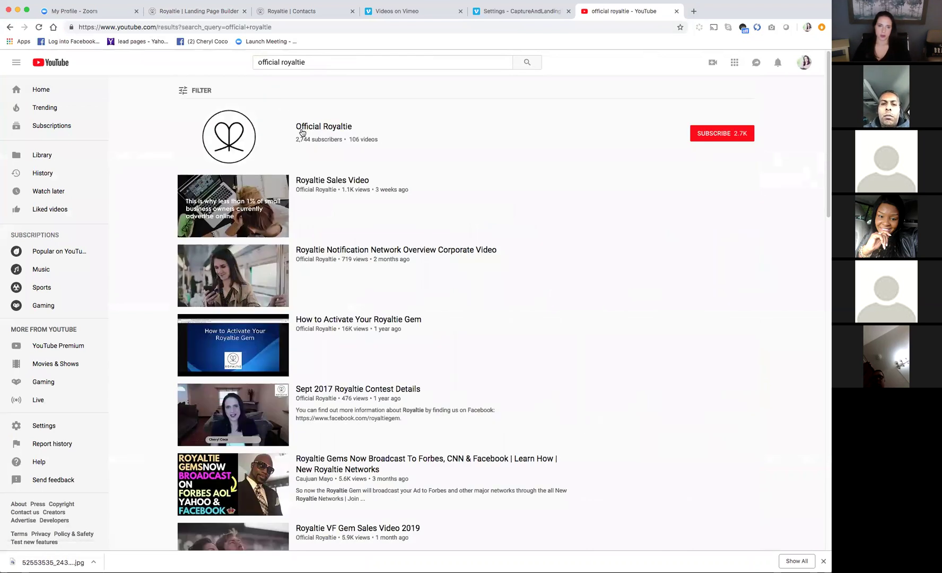
{"action": "left_click", "coordinate": [350, 181]}
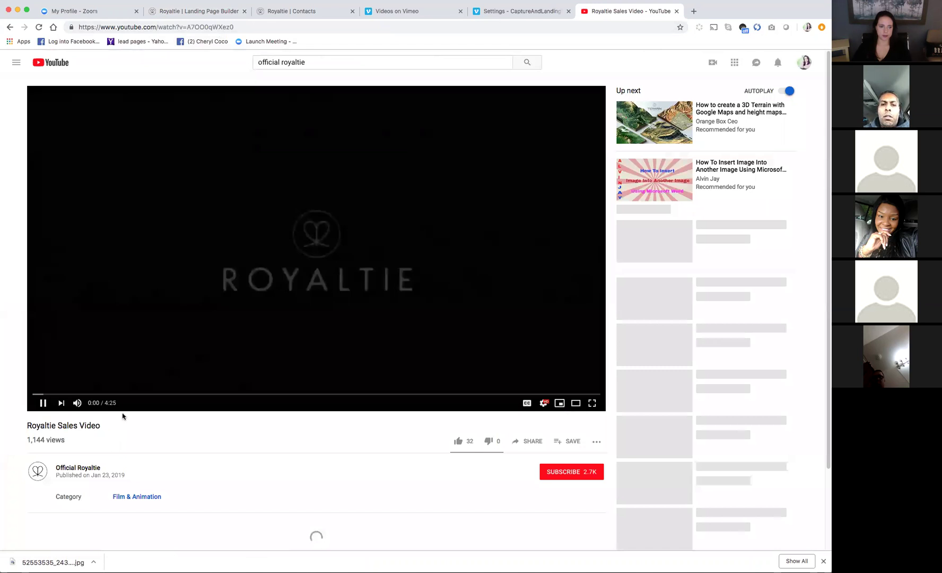
Open the video's Share dialog and select its youtu.be link for copying
{"action": "scroll", "coordinate": [499, 418], "scroll_direction": "down", "scroll_amount": 1}
{"action": "left_click", "coordinate": [528, 432]}
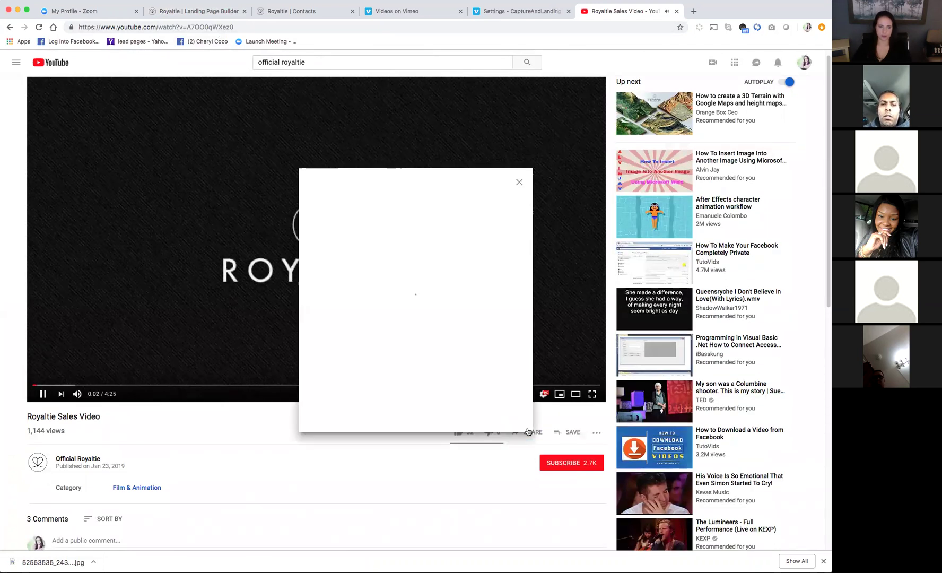
{"action": "left_click", "coordinate": [343, 314]}
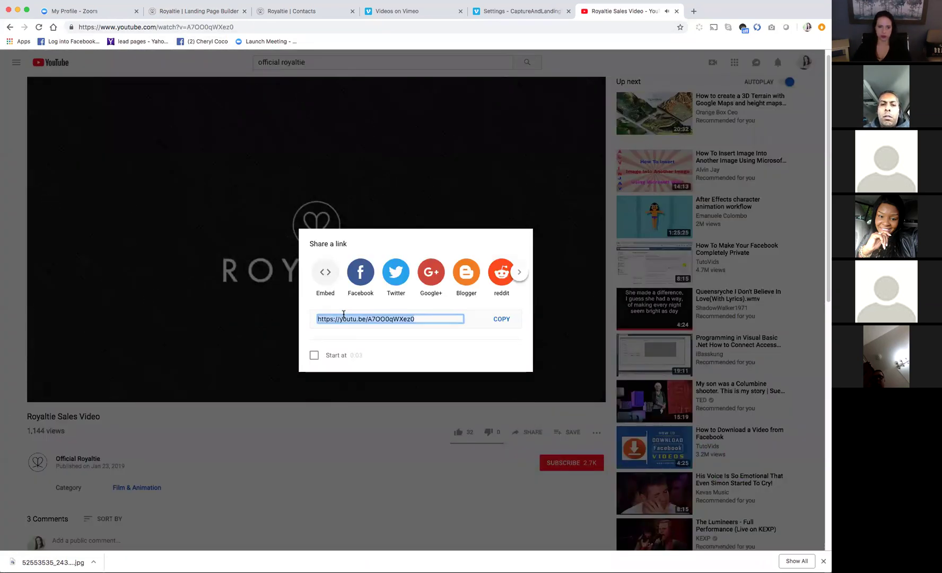
{"action": "right_click", "coordinate": [341, 319]}
Copy the youtu.be link and return to the Royaltie landing page builder
{"action": "left_click", "coordinate": [348, 333]}
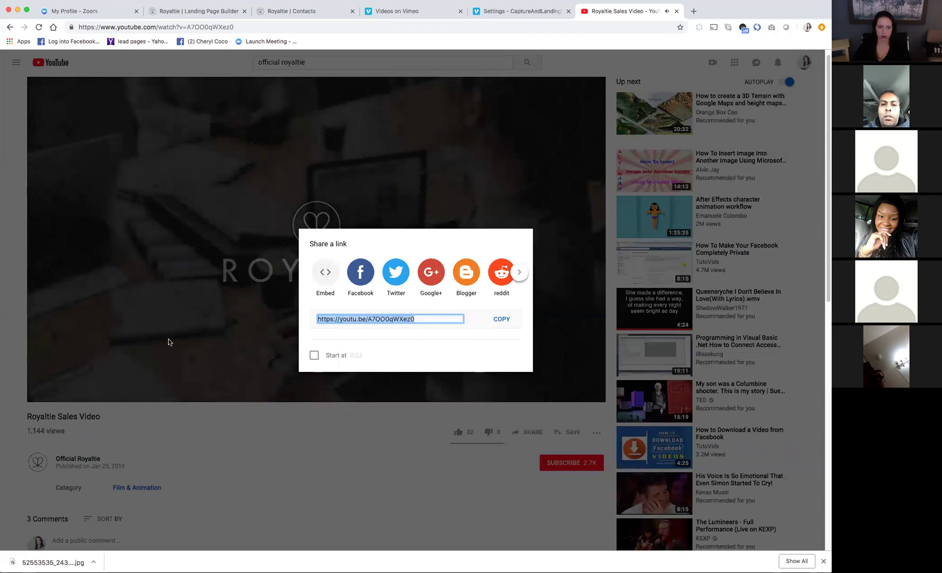
{"action": "left_click", "coordinate": [44, 370]}
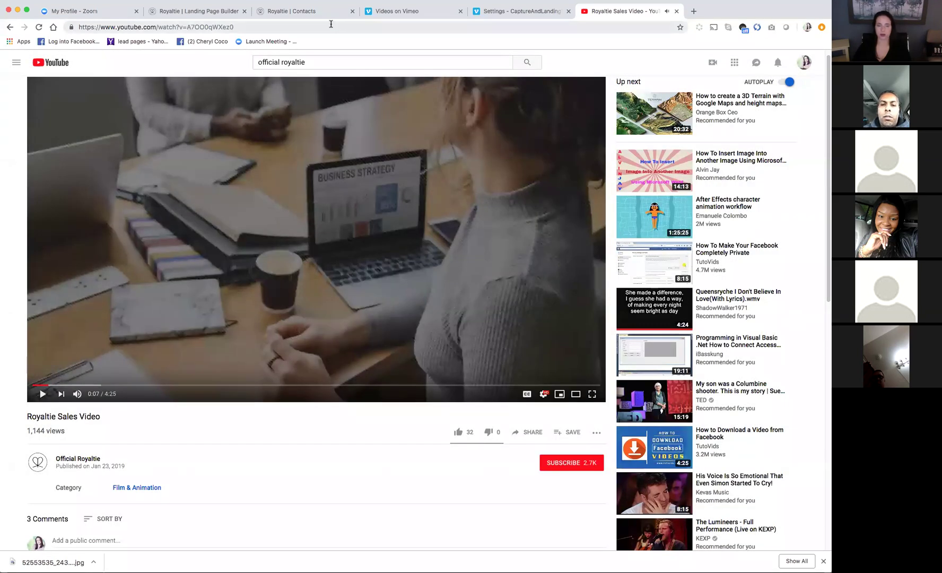
{"action": "left_click", "coordinate": [315, 11]}
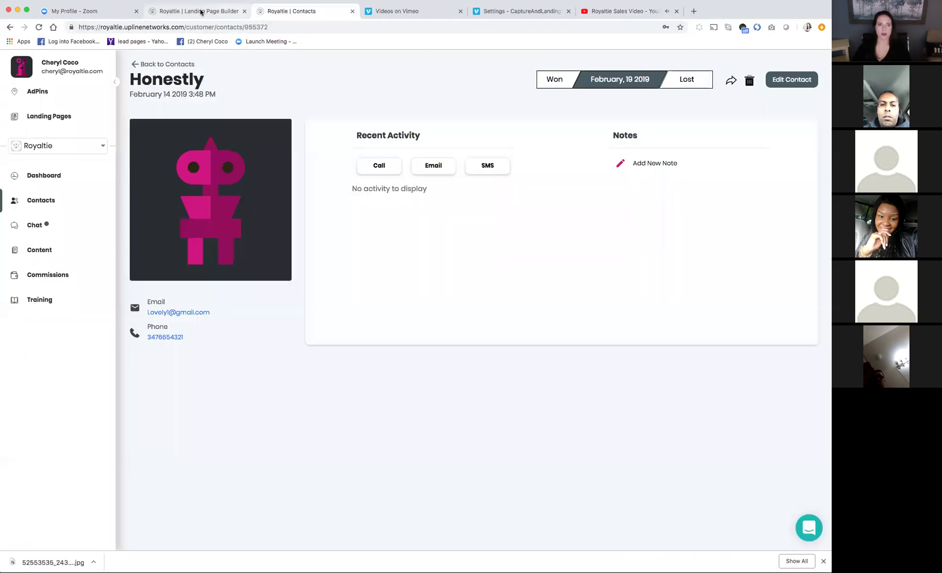
{"action": "left_click", "coordinate": [199, 11]}
{"action": "scroll", "coordinate": [711, 414], "scroll_direction": "down", "scroll_amount": 6}
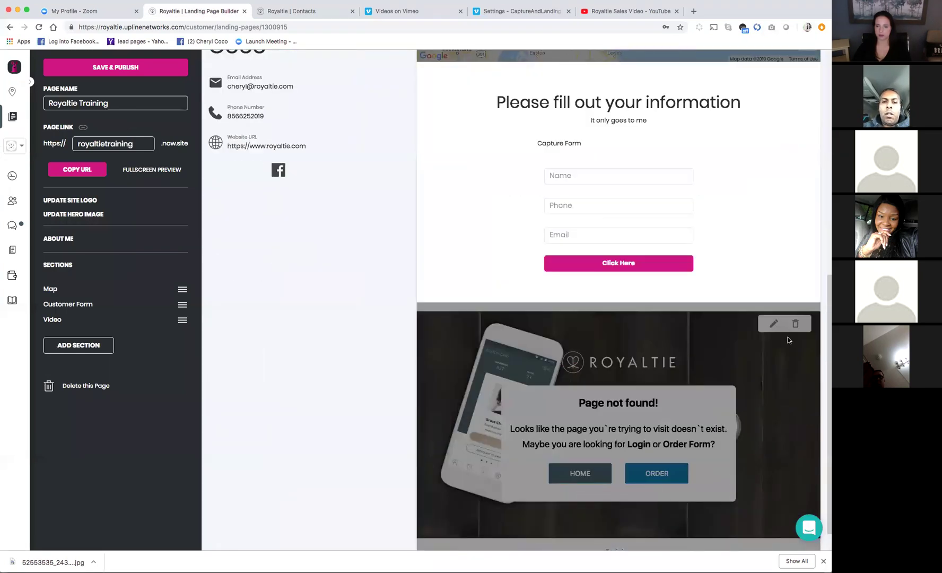
{"action": "left_click", "coordinate": [772, 324]}
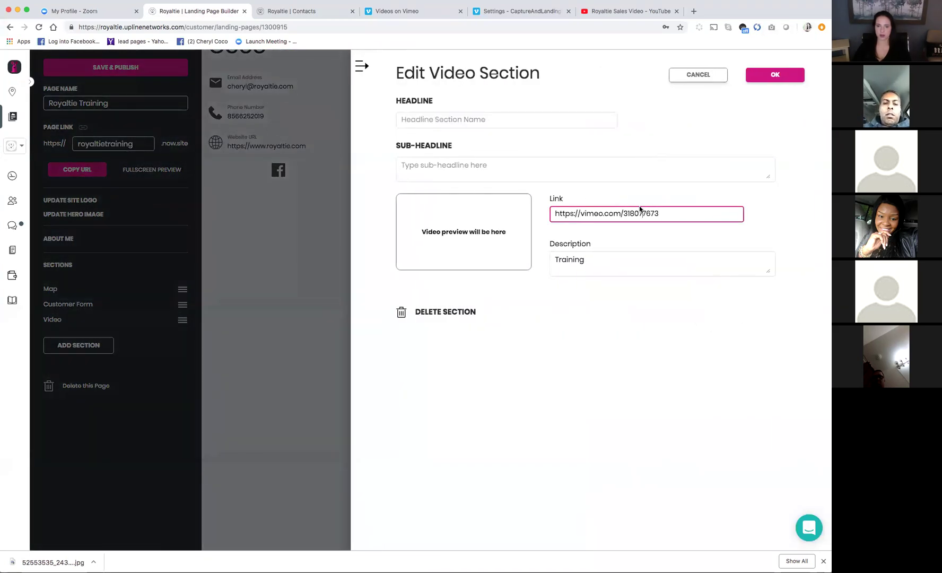
{"action": "triple_click", "coordinate": [639, 213]}
{"action": "right_click", "coordinate": [639, 214]}
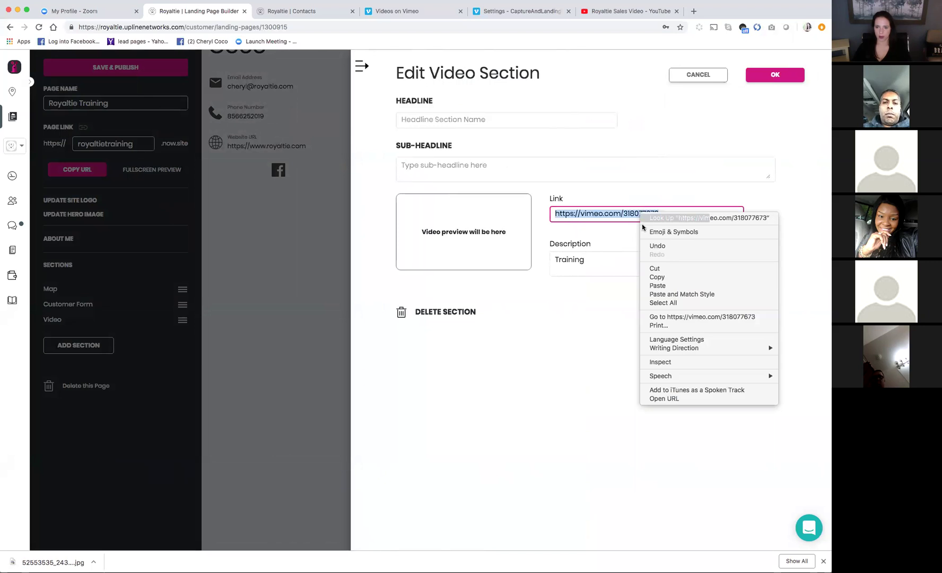
{"action": "left_click", "coordinate": [657, 285]}
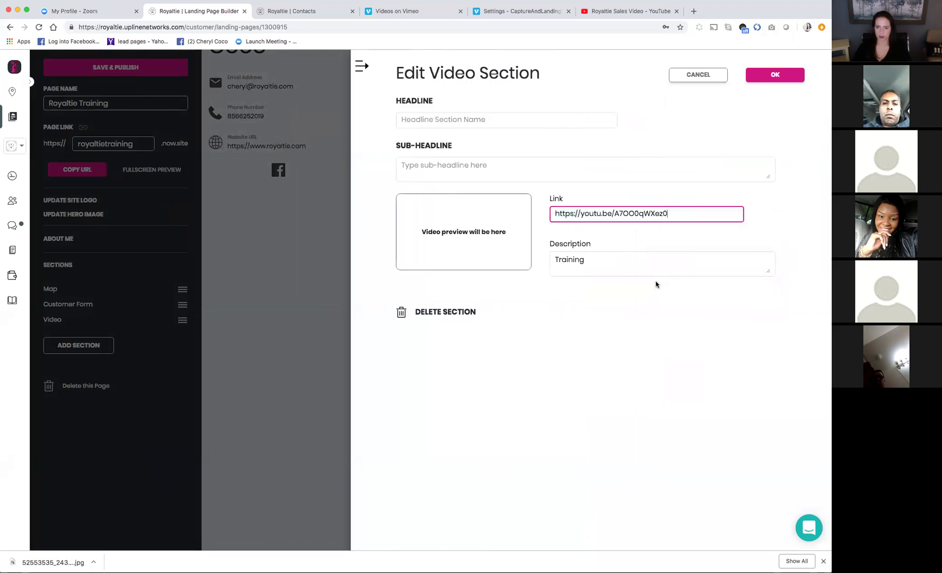
{"action": "left_click", "coordinate": [765, 75]}
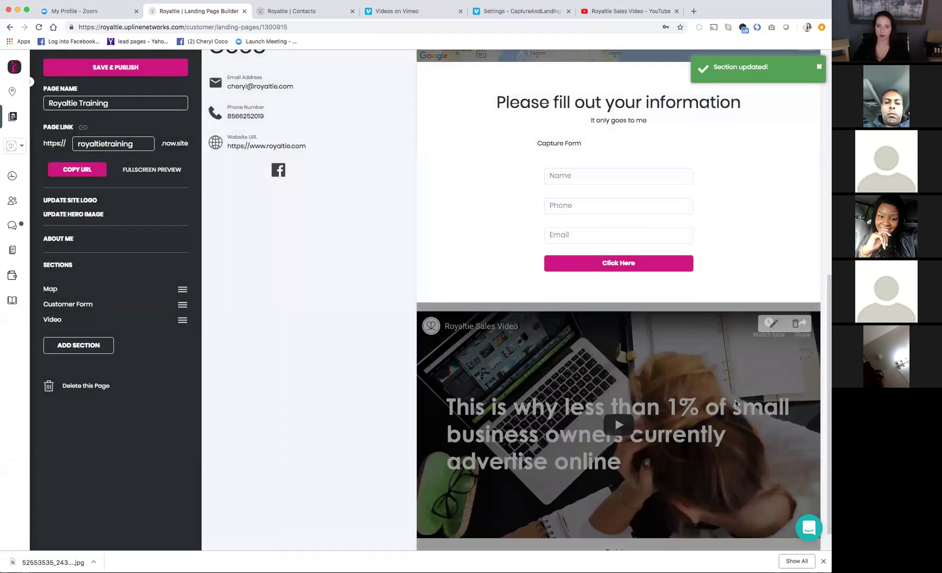
{"action": "scroll", "coordinate": [694, 404], "scroll_direction": "down", "scroll_amount": 1}
Try the Button and Feature Block section types, discarding both
{"action": "left_click", "coordinate": [96, 345]}
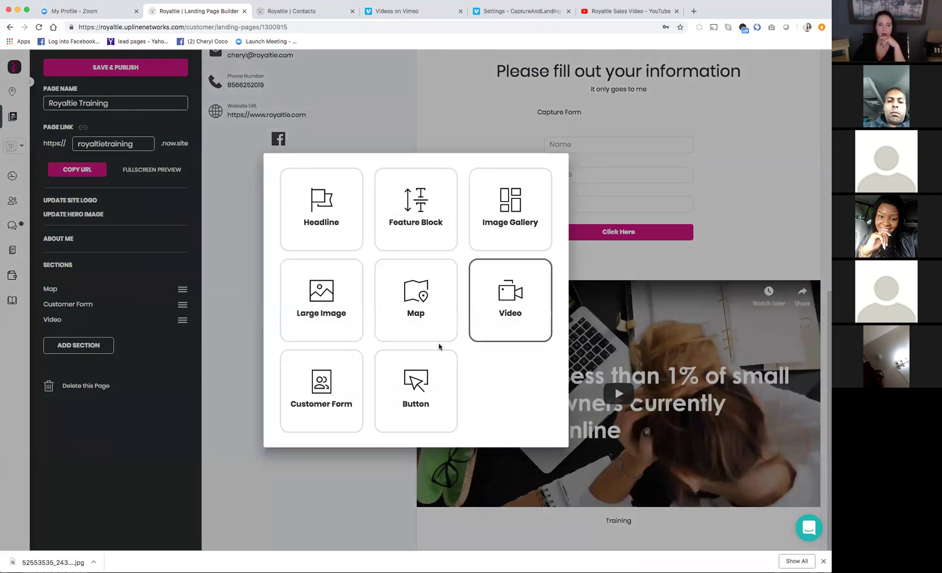
{"action": "left_click", "coordinate": [419, 398]}
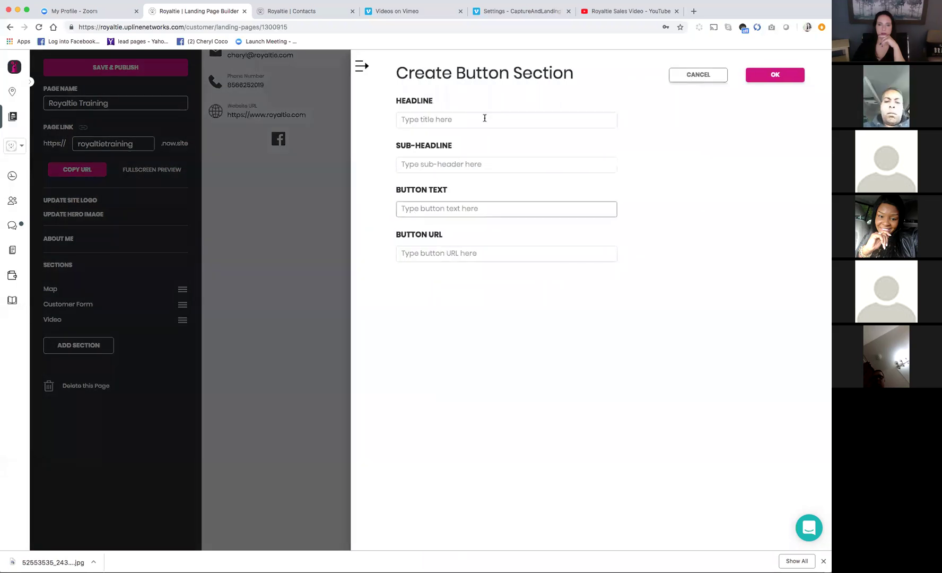
{"action": "left_click", "coordinate": [720, 79]}
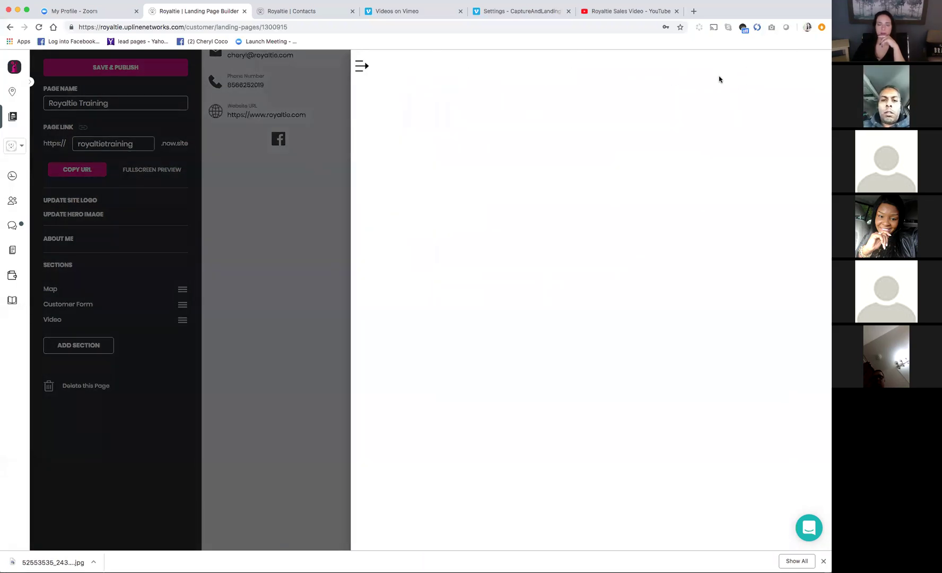
{"action": "left_click", "coordinate": [88, 352]}
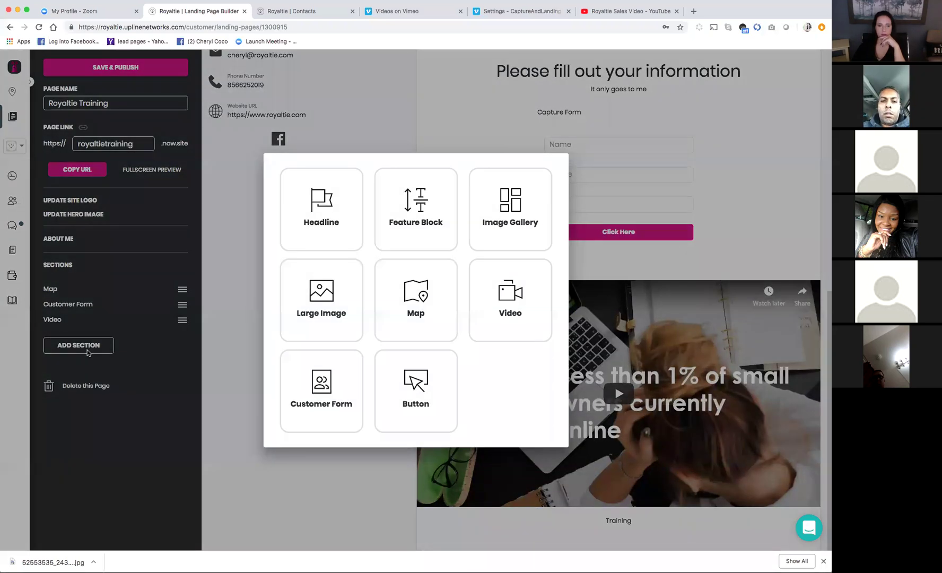
{"action": "left_click", "coordinate": [428, 206]}
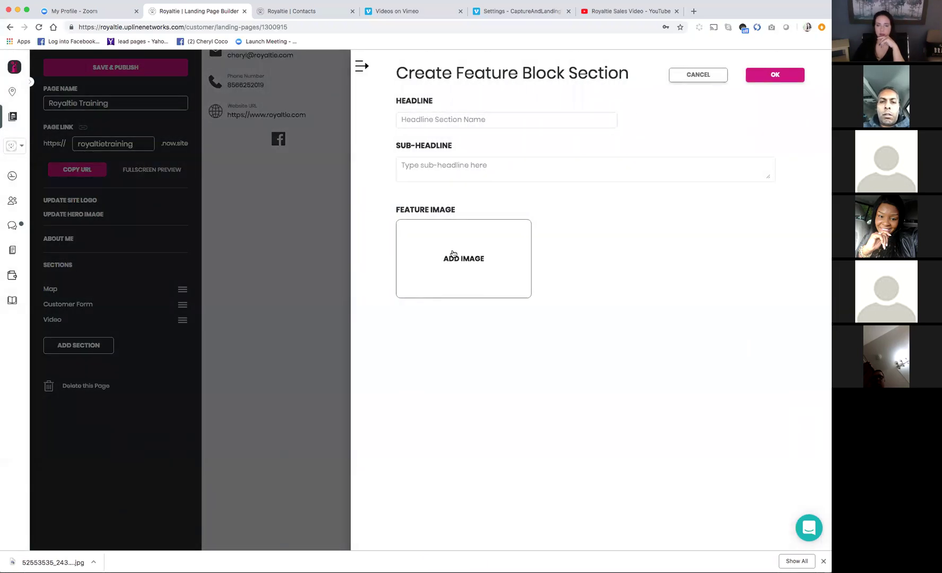
{"action": "left_click", "coordinate": [714, 75]}
{"action": "left_click", "coordinate": [92, 344]}
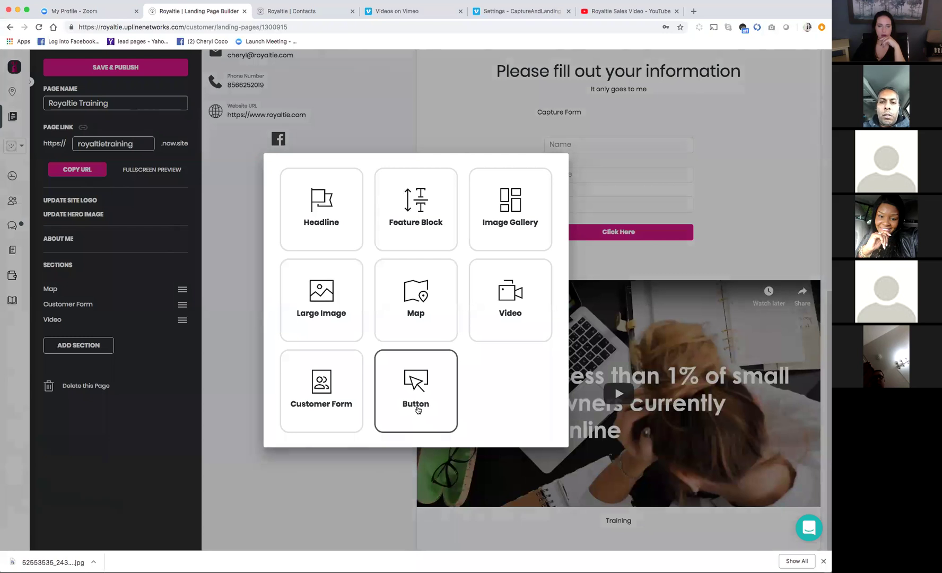
{"action": "left_click", "coordinate": [418, 409]}
{"action": "left_click", "coordinate": [456, 119]}
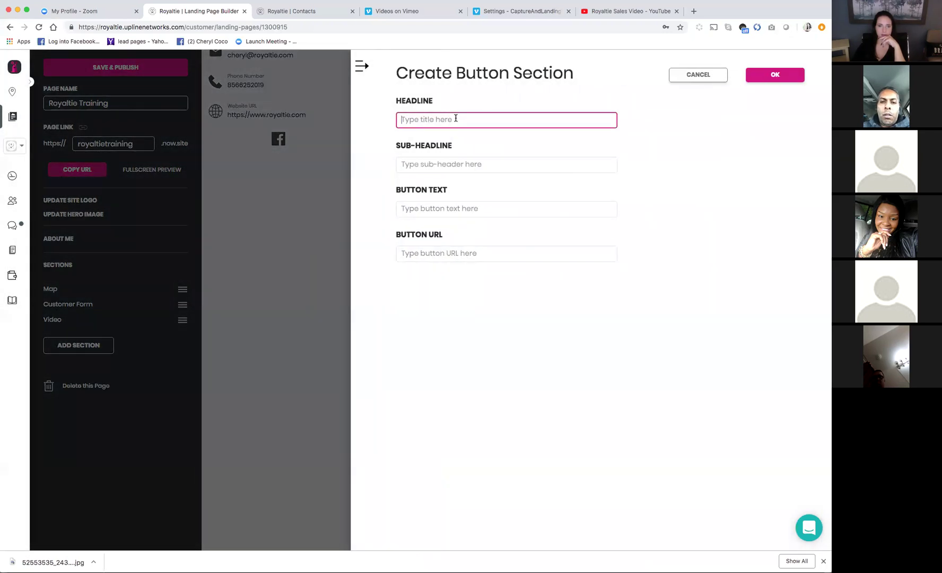
{"action": "type", "text": "Join Today"}
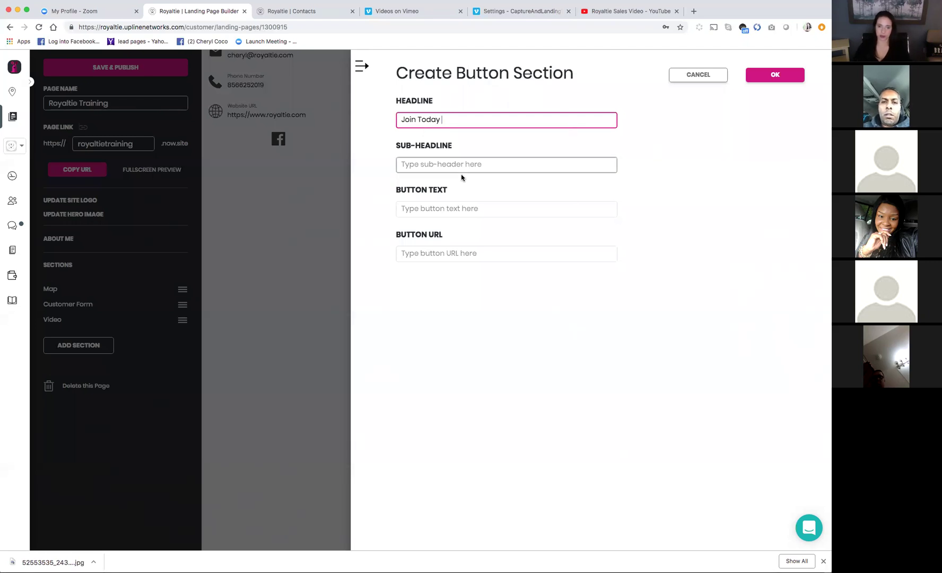
{"action": "left_click", "coordinate": [446, 208]}
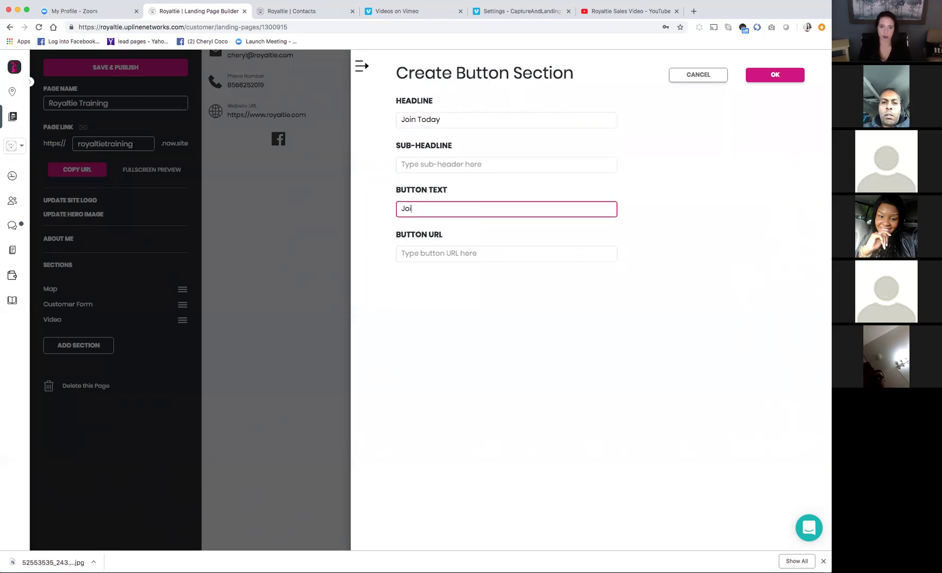
{"action": "left_click", "coordinate": [417, 256]}
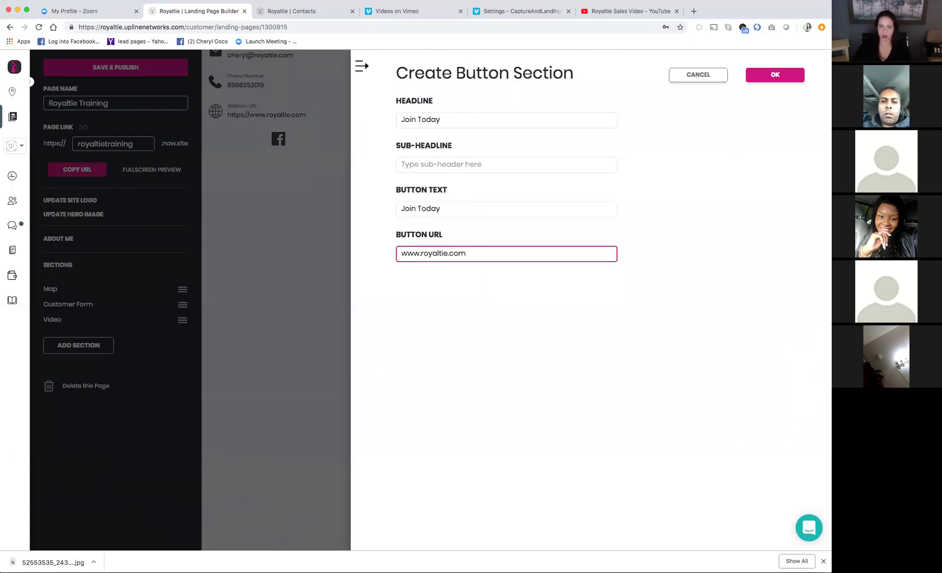
{"action": "left_click", "coordinate": [757, 78]}
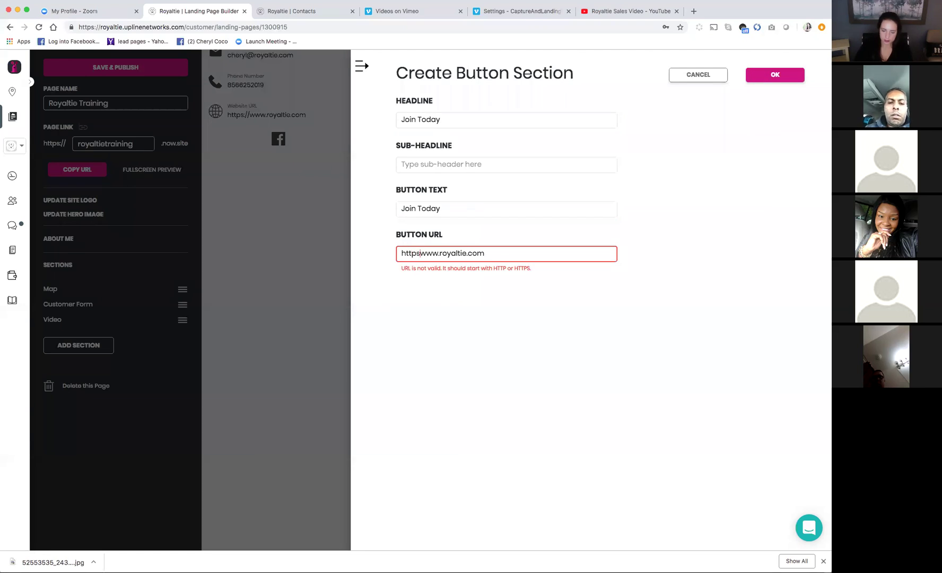
{"action": "type", "text": "//"}
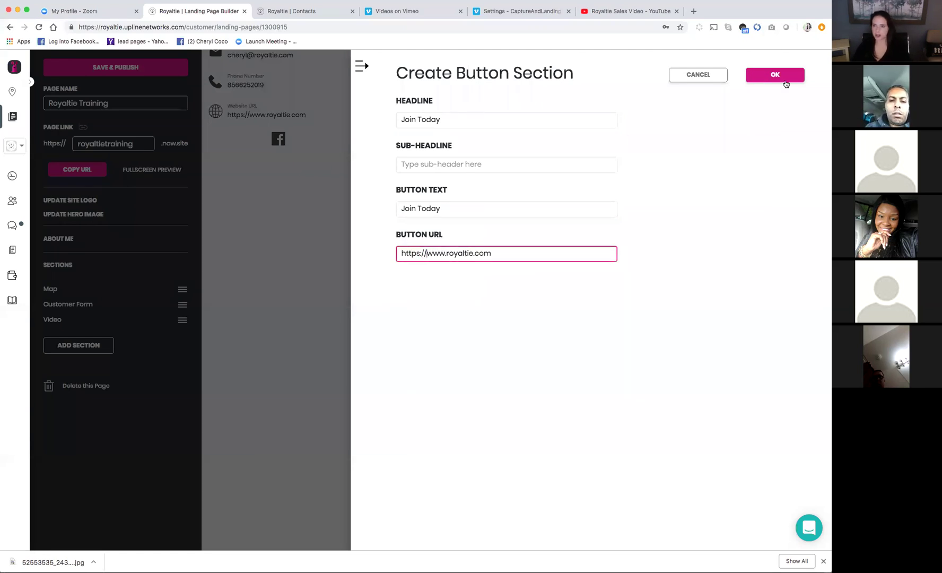
{"action": "left_click", "coordinate": [787, 84]}
Move Video to the top, Map below the Customer Form, and the Join Today button last
{"action": "scroll", "coordinate": [699, 392], "scroll_direction": "down", "scroll_amount": 2}
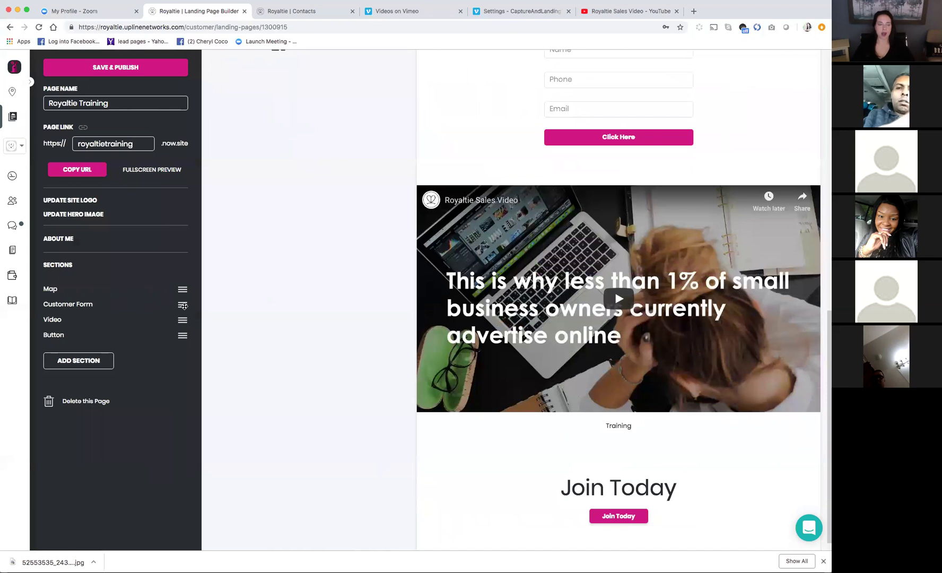
{"action": "scroll", "coordinate": [609, 311], "scroll_direction": "up", "scroll_amount": 5}
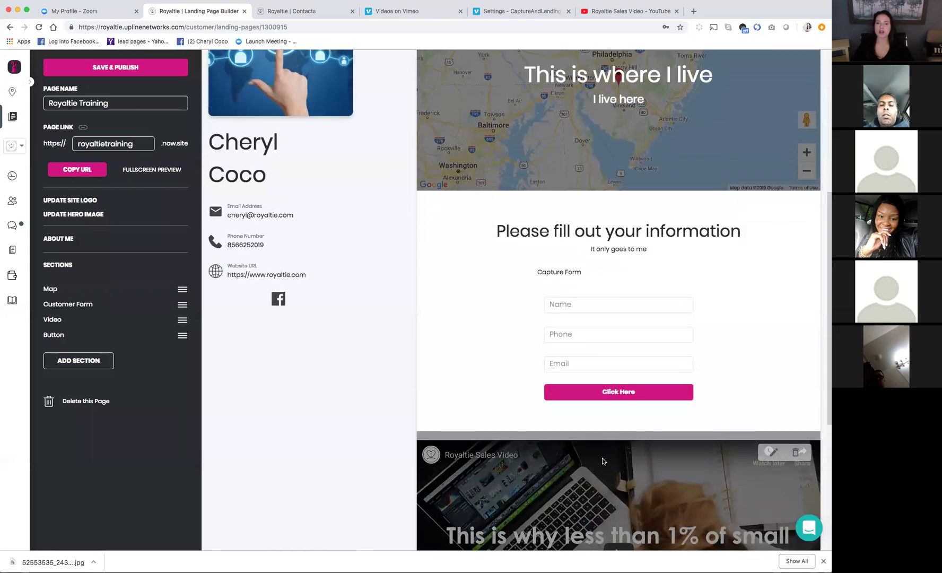
{"action": "scroll", "coordinate": [603, 461], "scroll_direction": "down", "scroll_amount": 1}
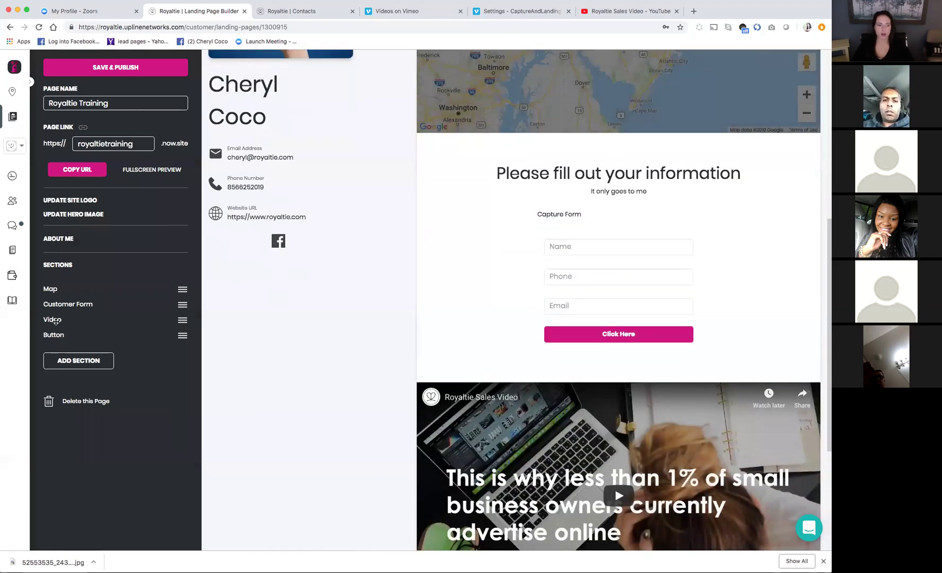
{"action": "left_click_drag", "start_coordinate": [55, 320], "coordinate": [53, 290]}
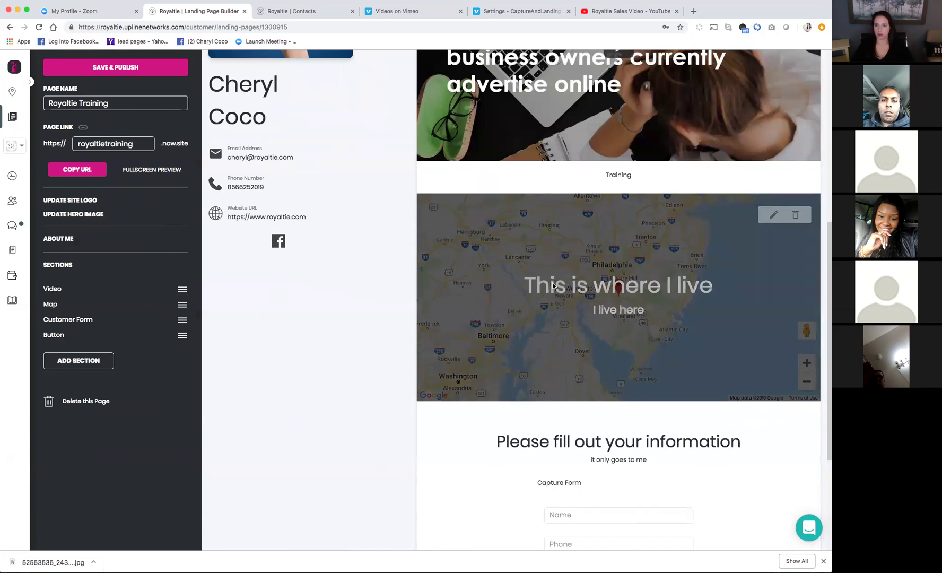
{"action": "scroll", "coordinate": [544, 300], "scroll_direction": "up", "scroll_amount": 6}
{"action": "scroll", "coordinate": [626, 403], "scroll_direction": "down", "scroll_amount": 5}
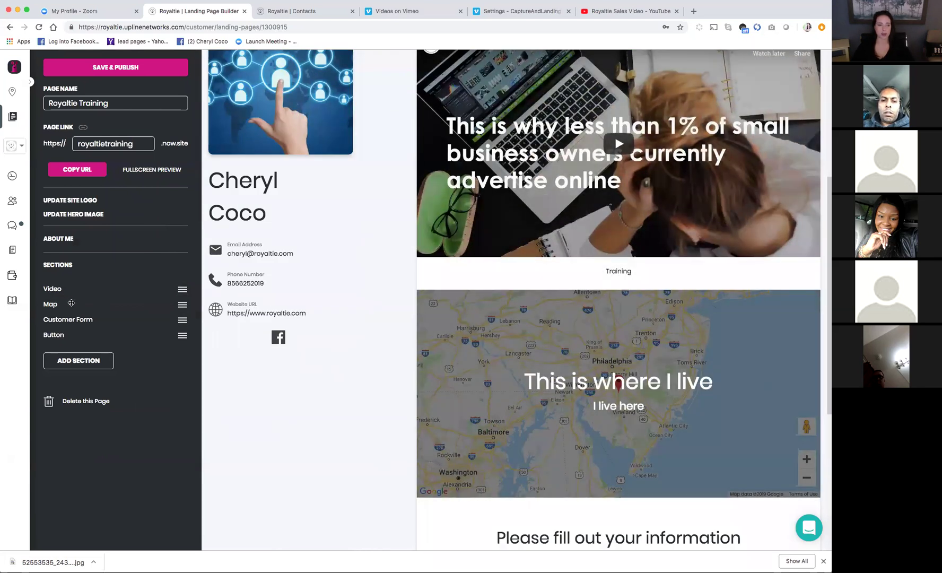
{"action": "left_click_drag", "start_coordinate": [58, 303], "coordinate": [64, 337]}
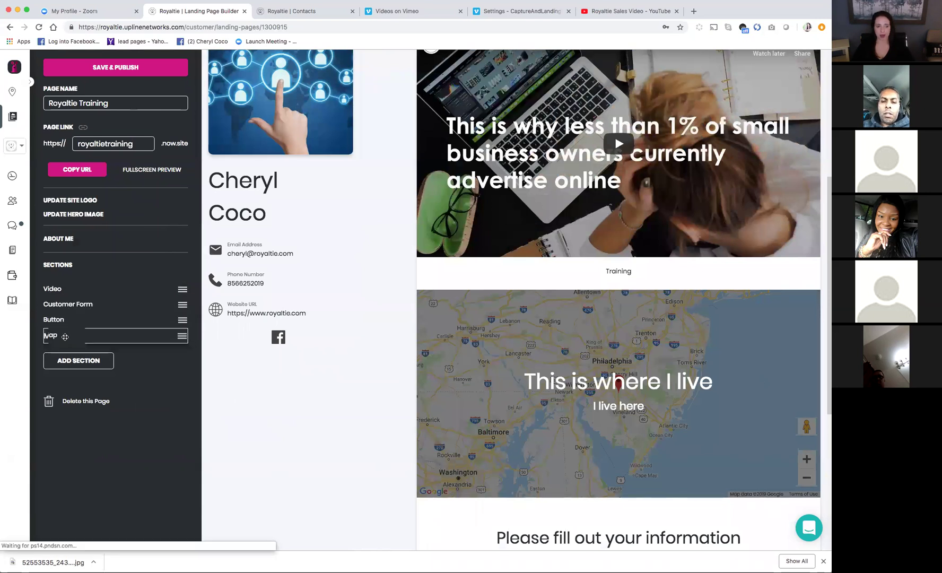
{"action": "scroll", "coordinate": [588, 336], "scroll_direction": "down", "scroll_amount": 5}
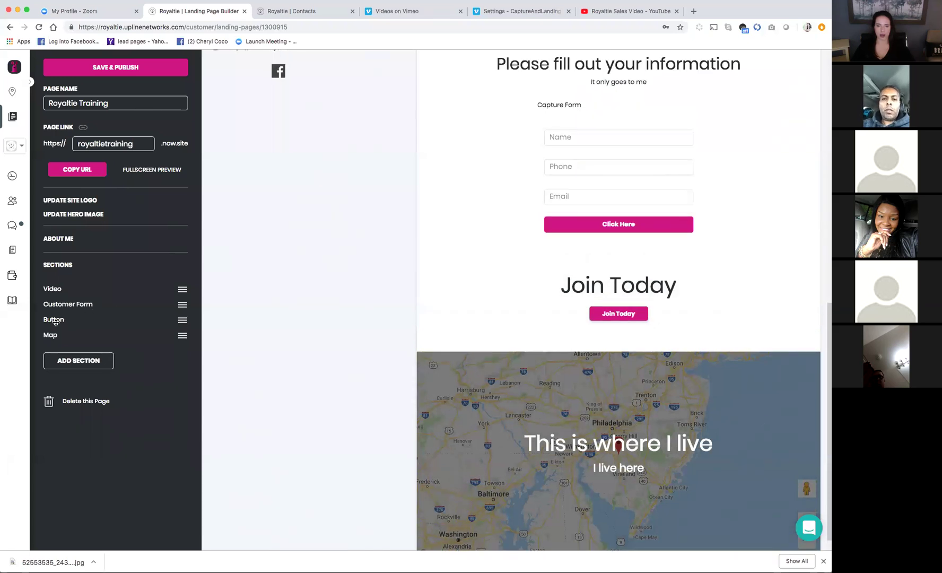
{"action": "left_click_drag", "start_coordinate": [56, 318], "coordinate": [55, 335]}
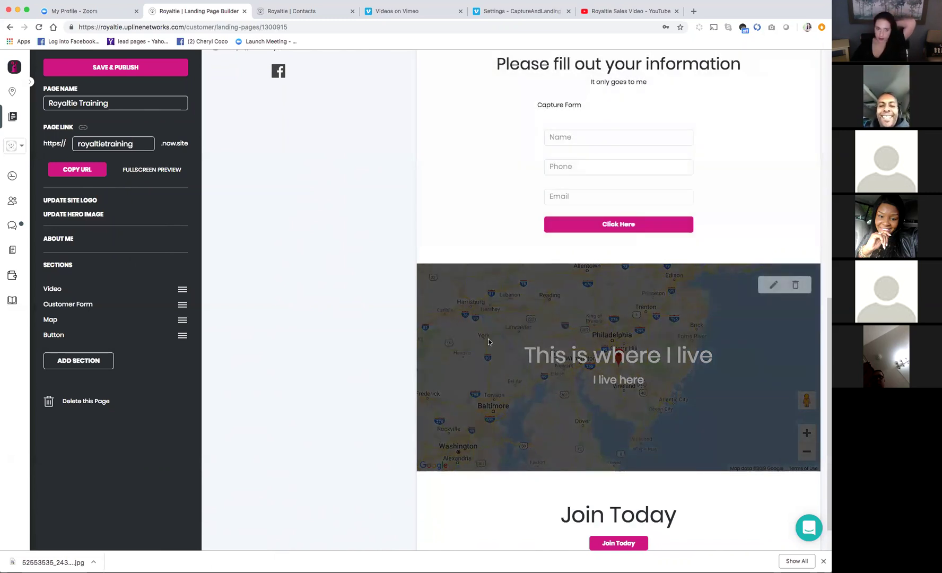
{"action": "scroll", "coordinate": [488, 340], "scroll_direction": "up", "scroll_amount": 15}
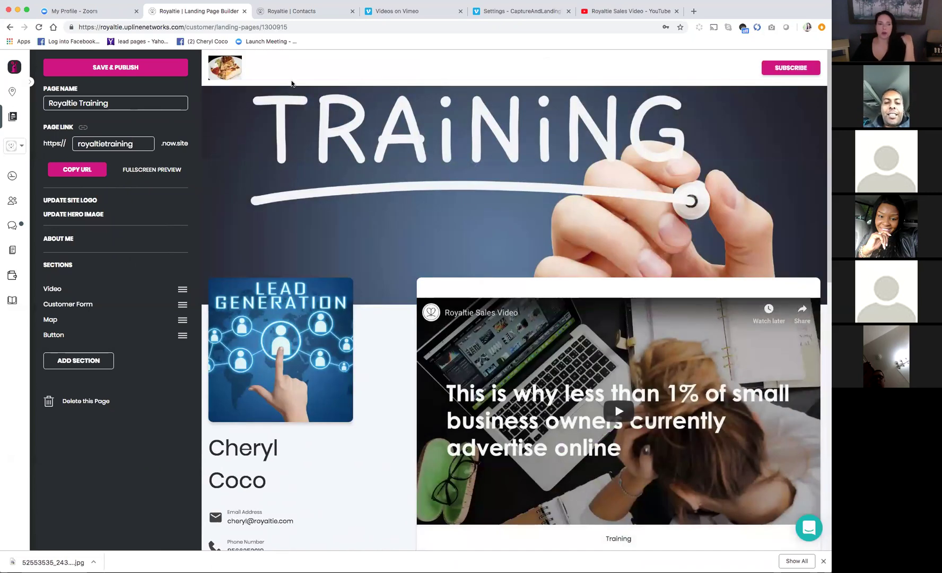
Save and publish the Royaltie Training page and go to the Landing Pages list
{"action": "left_click", "coordinate": [141, 65]}
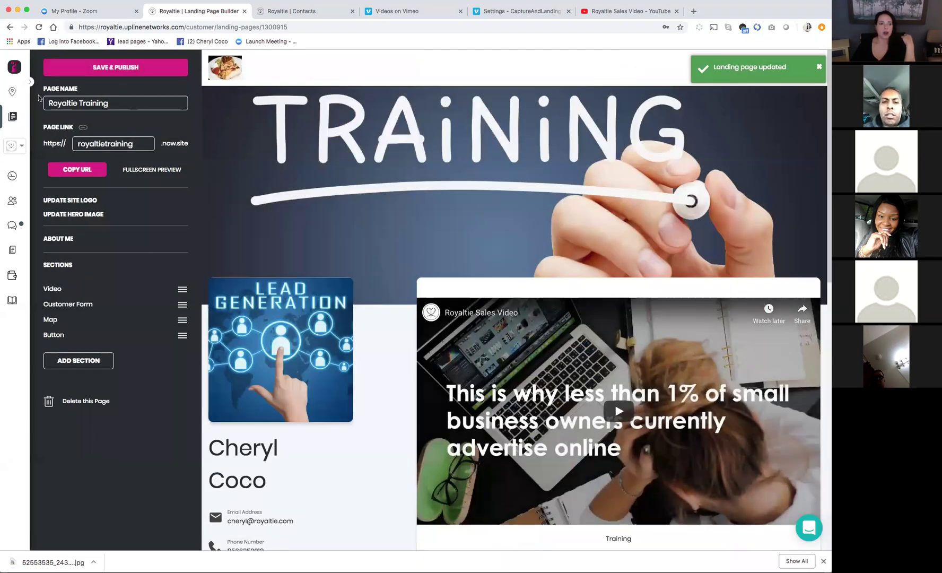
{"action": "left_click", "coordinate": [31, 83]}
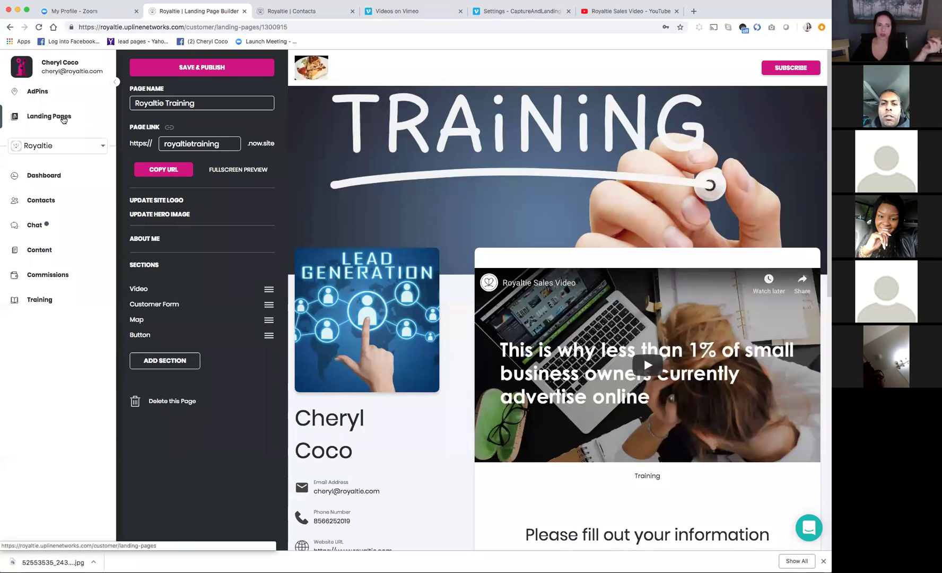
{"action": "left_click", "coordinate": [62, 116]}
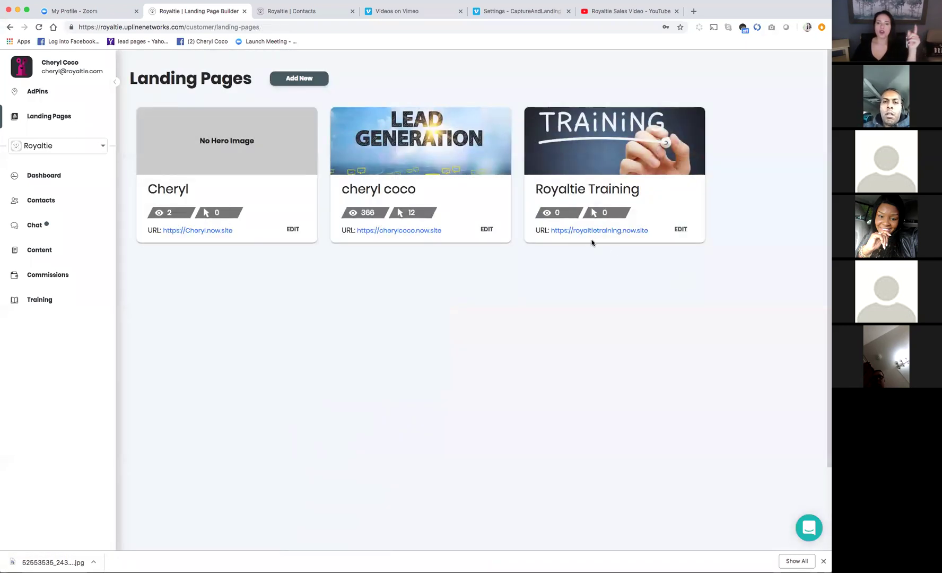
Copy the Royaltie Training link address, royaltietraining.now.site, from the list
{"action": "right_click", "coordinate": [586, 234]}
{"action": "left_click", "coordinate": [559, 263]}
{"action": "right_click", "coordinate": [577, 232]}
{"action": "left_click", "coordinate": [593, 277]}
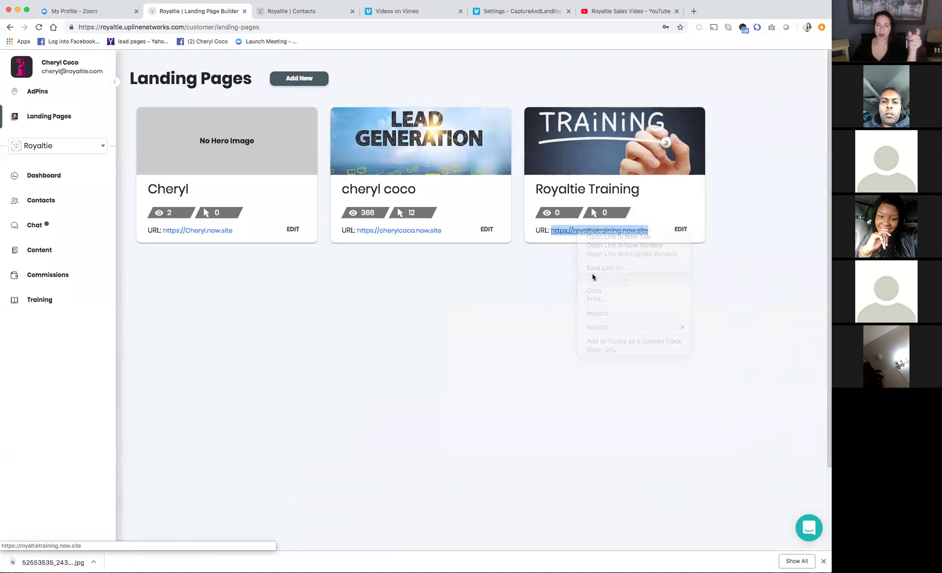